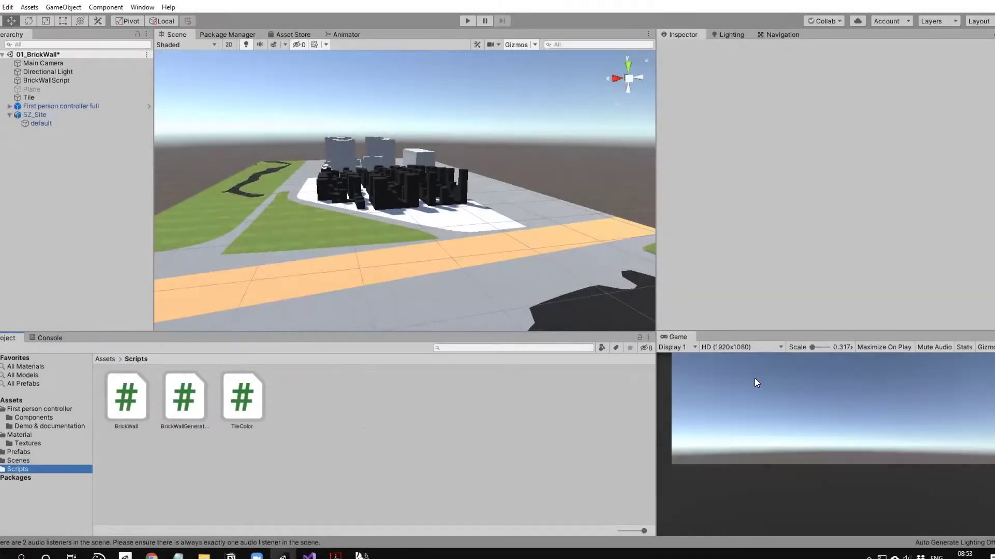
# Run the scene in play mode, walk and look around as the first person controller, and stop playback
pyautogui.click(467, 22)
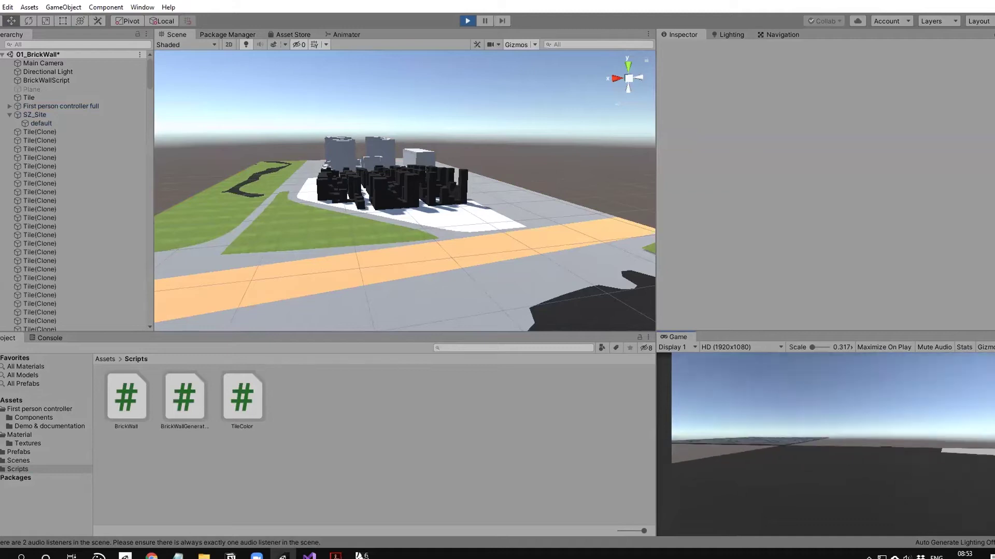
pyautogui.press('w')
pyautogui.press('Escape')
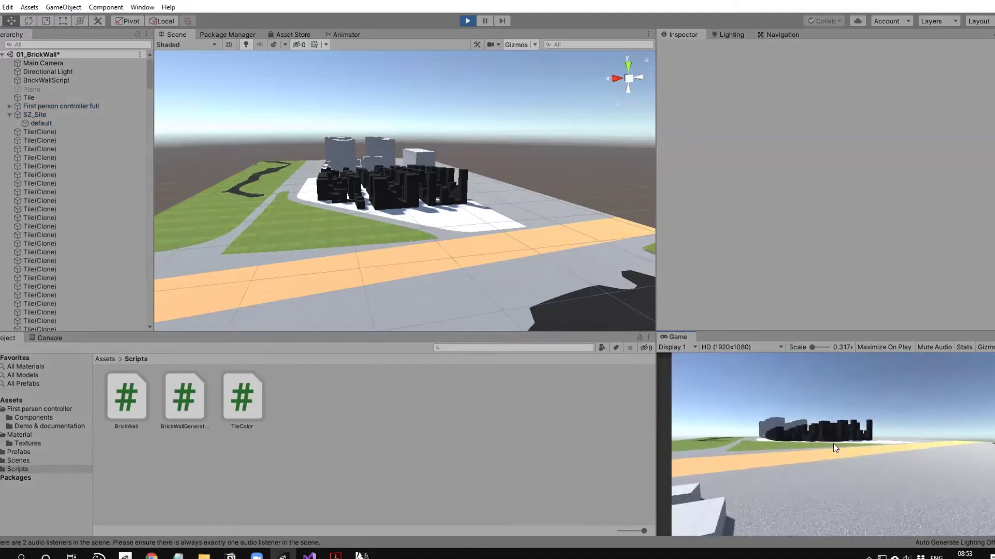
pyautogui.moveTo(732, 452)
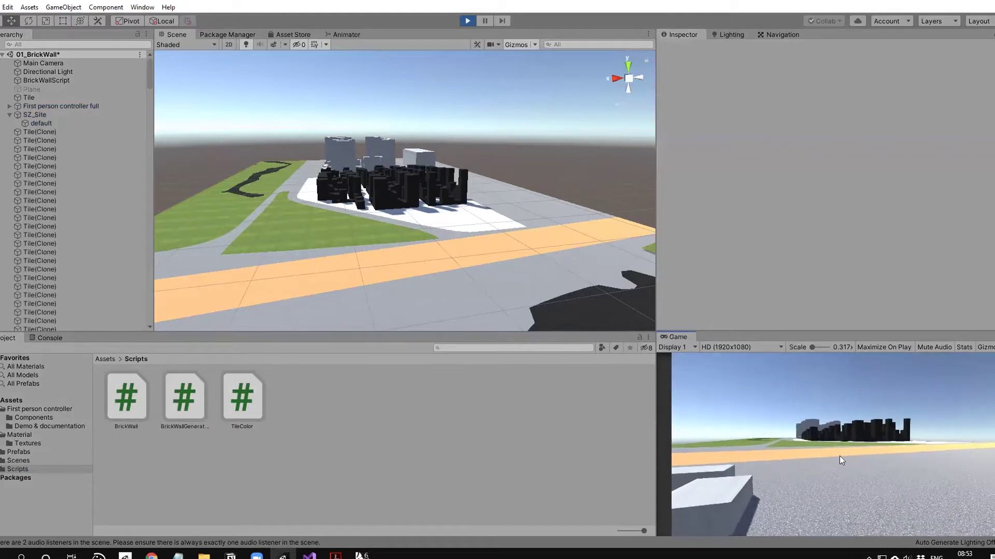
pyautogui.moveTo(837, 430)
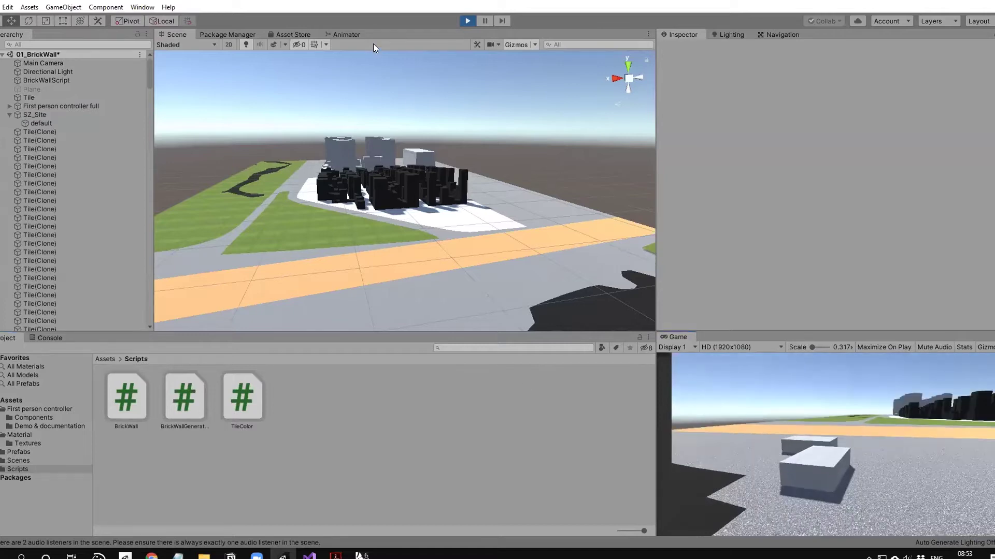
pyautogui.click(467, 21)
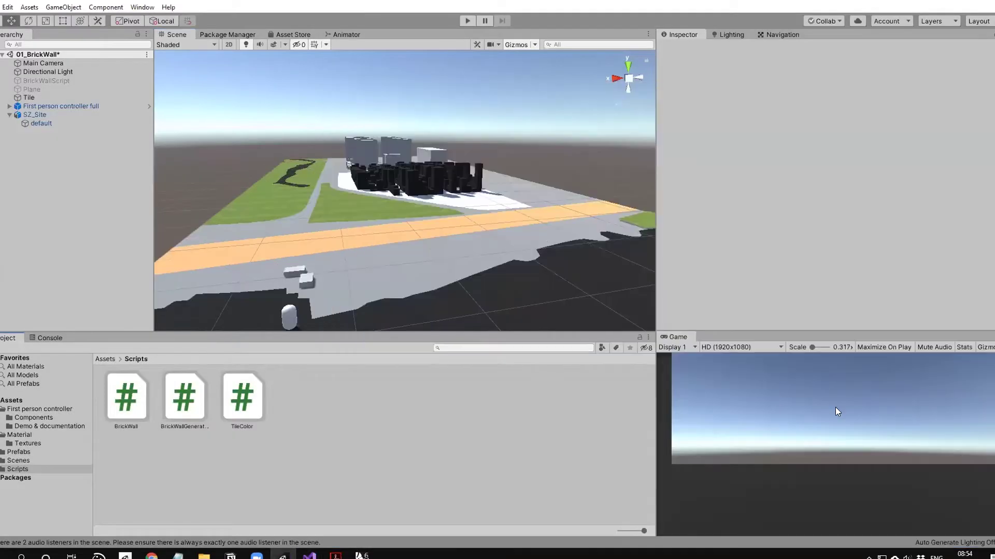
# Move the first person controller across the orange road to the start of the path, at about X -15.9, Z -37
pyautogui.click(288, 316)
pyautogui.scroll(-2, 352, 225)
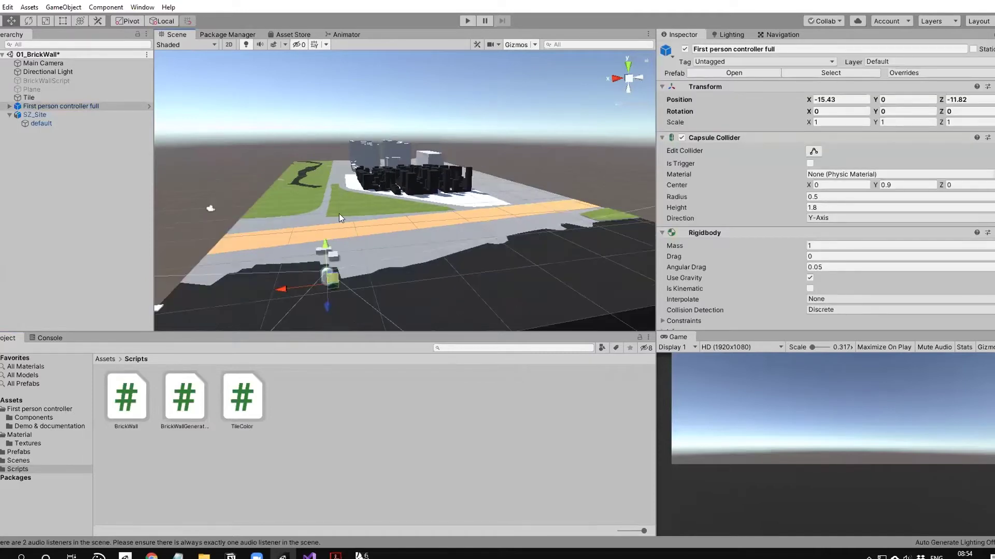
pyautogui.moveTo(333, 285); pyautogui.dragTo(351, 222)
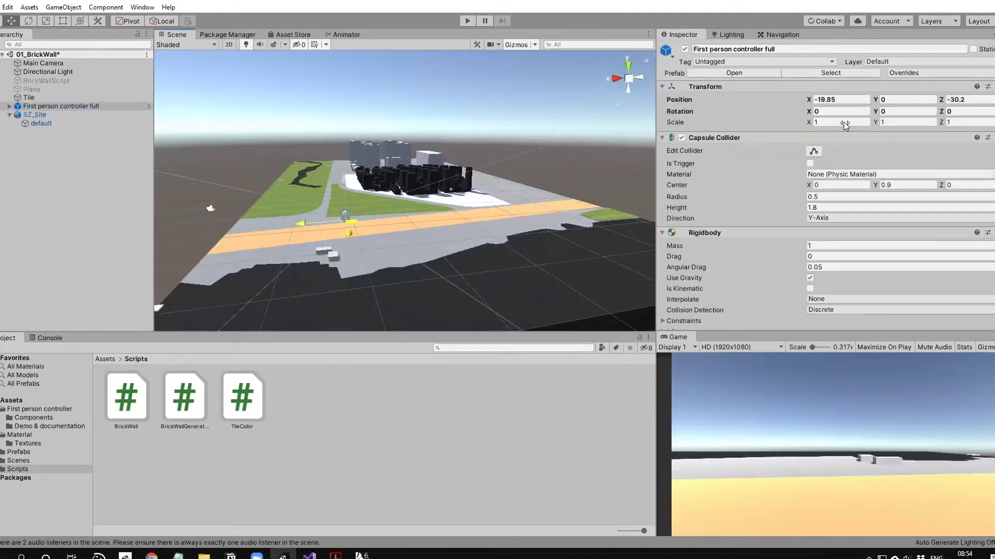
pyautogui.click(886, 123)
pyautogui.hotkey('ctrl', 'z')
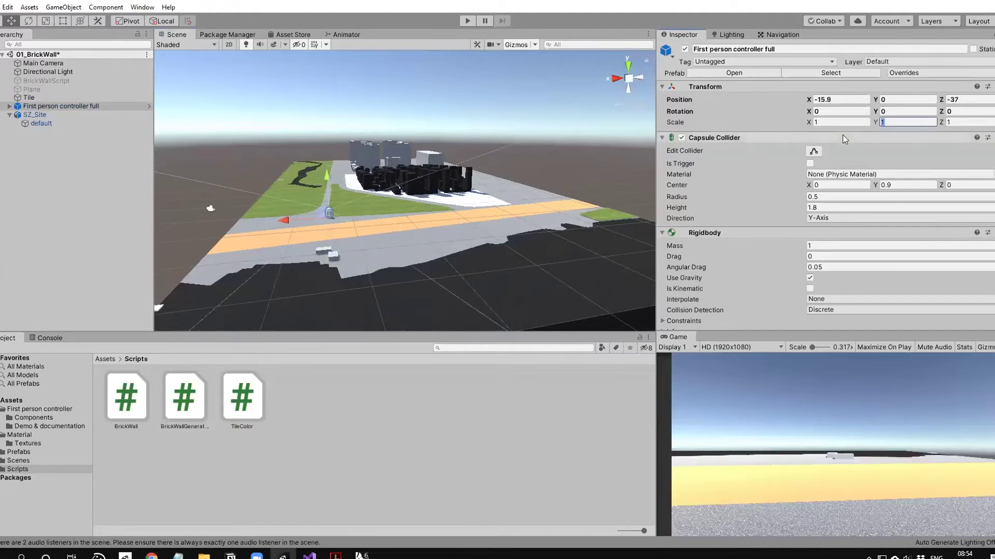
pyautogui.write('180')
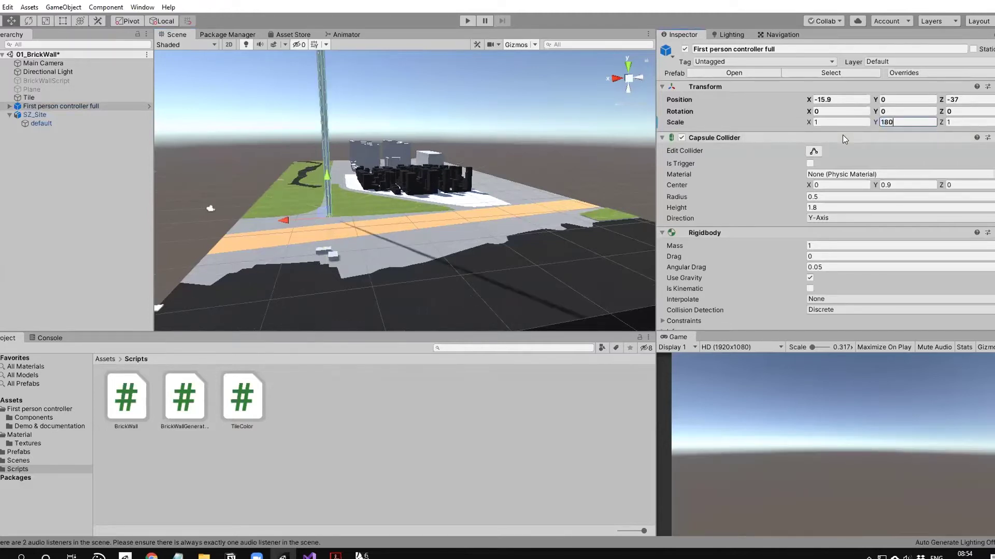
pyautogui.hotkey('ctrl', 'z')
# Set the first person controller's Y rotation to 180
pyautogui.click(919, 112)
pyautogui.write('1')
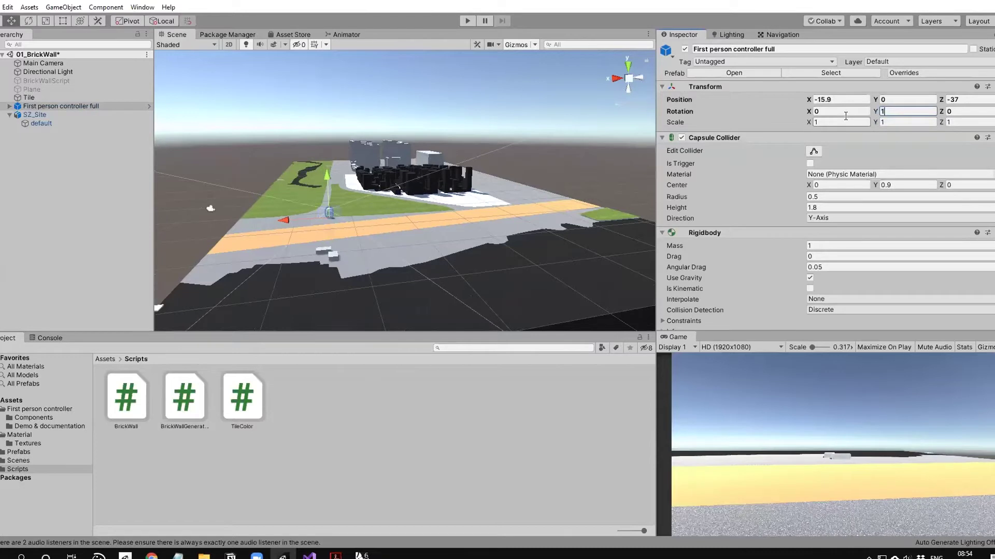
pyautogui.write('80')
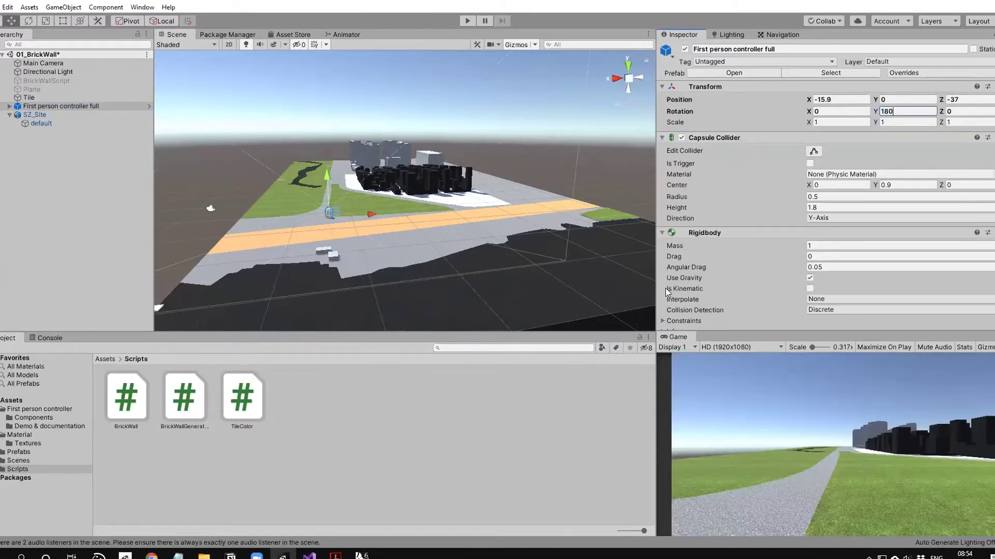
# Move the first person controller onto the white ground in front of the black buildings, at about X -44.7, Z -38.2
pyautogui.moveTo(361, 226); pyautogui.dragTo(208, 261, button='right')
pyautogui.scroll(-3, 334, 273)
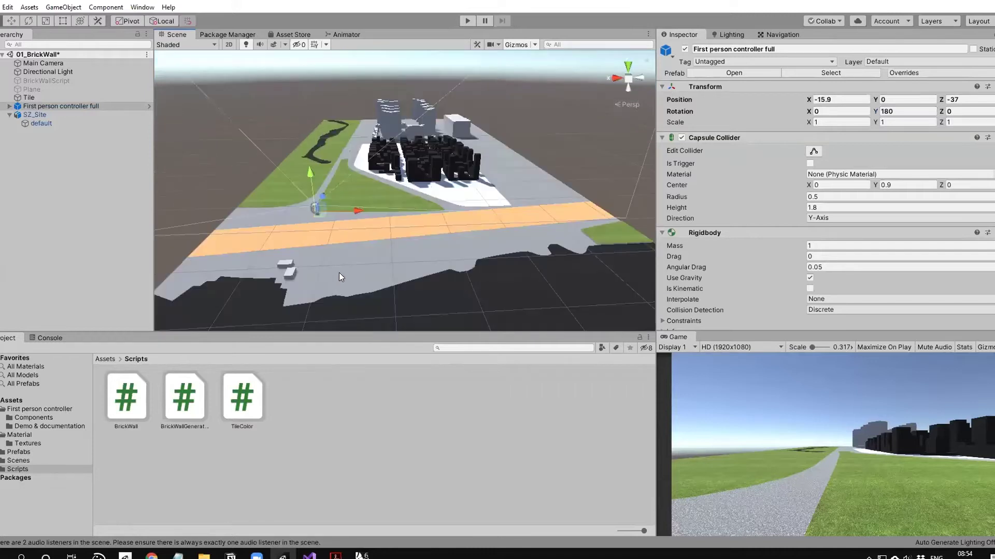
pyautogui.moveTo(345, 257); pyautogui.dragTo(228, 303, button='middle')
pyautogui.moveTo(201, 255); pyautogui.dragTo(363, 245)
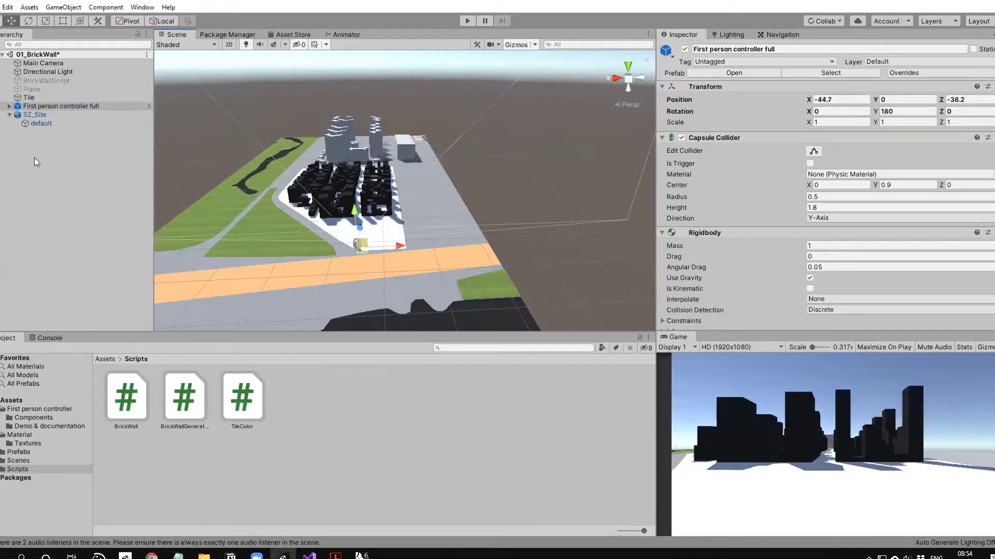
# Add a UI Image to the scene
pyautogui.press('f')
pyautogui.moveTo(414, 267); pyautogui.dragTo(418, 432, button='middle')
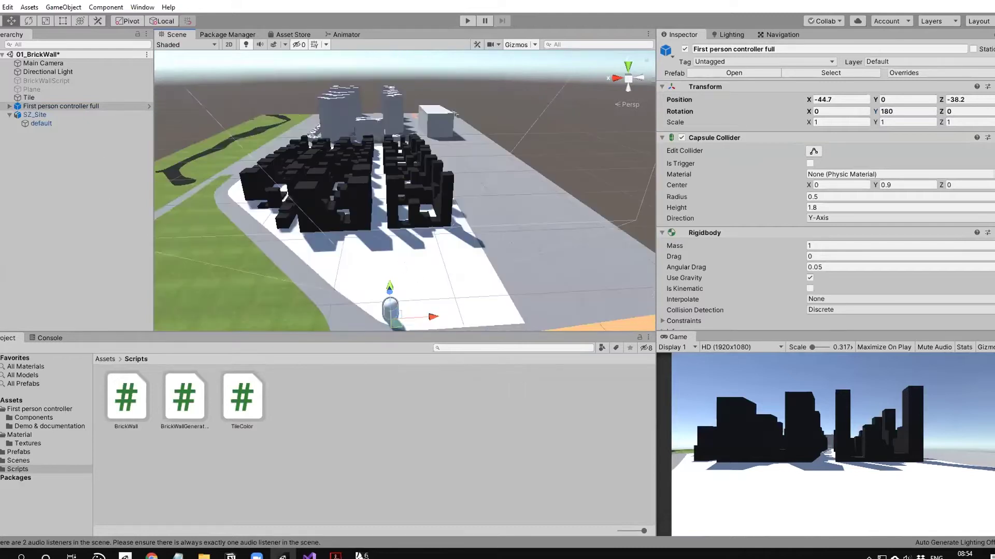
pyautogui.scroll(2, 414, 207)
pyautogui.click(122, 163)
pyautogui.scroll(3, 401, 228)
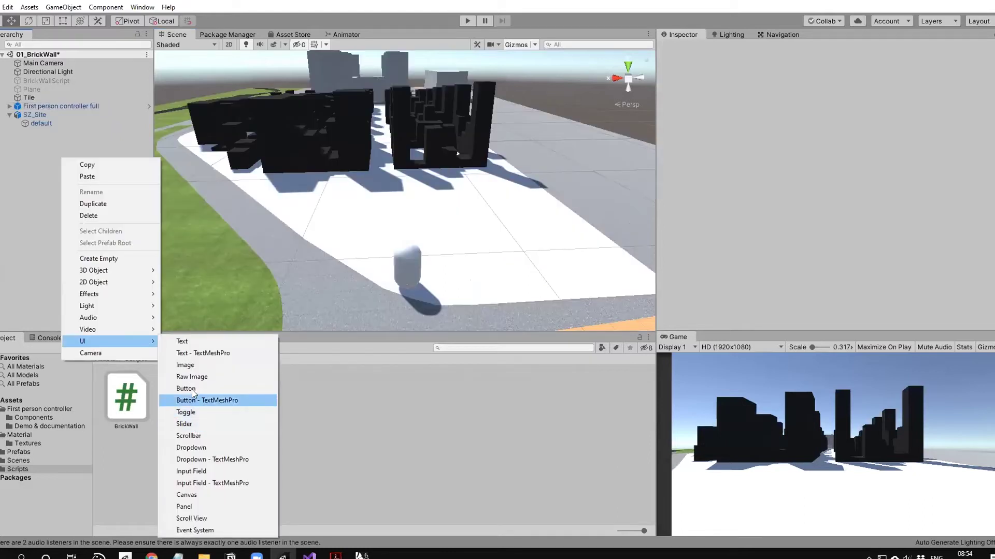
pyautogui.click(190, 367)
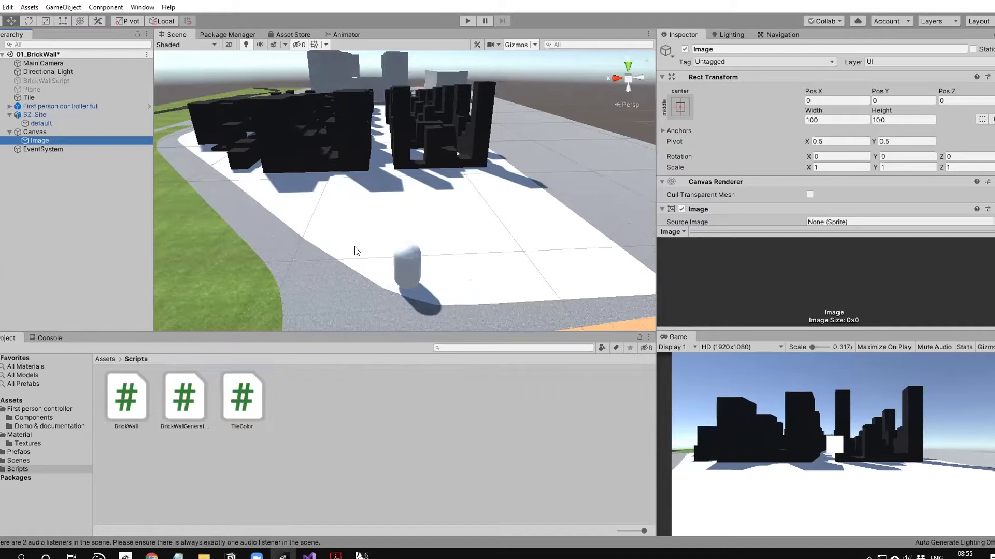
# Examine the new canvas frame and its white image in the 3D scene, comparing their size with the site model
pyautogui.scroll(-5, 303, 231)
pyautogui.scroll(-10, 304, 231)
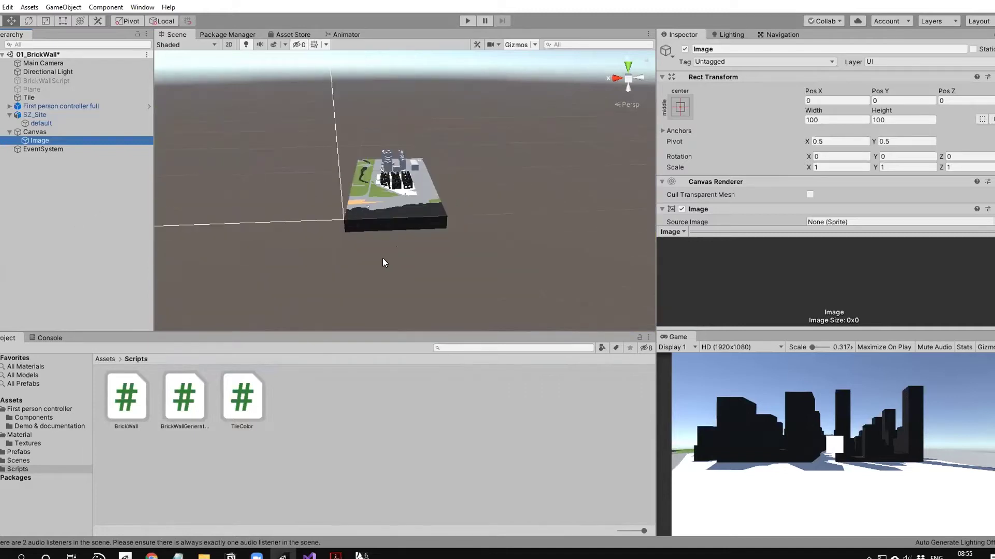
pyautogui.scroll(-3, 415, 261)
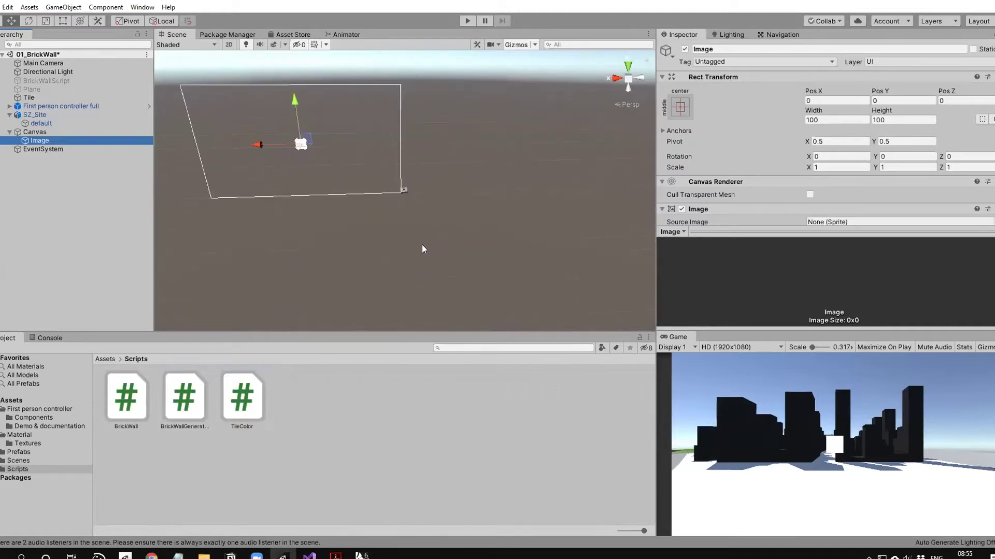
pyautogui.scroll(-5, 414, 215)
pyautogui.moveTo(411, 197); pyautogui.dragTo(433, 209, button='middle')
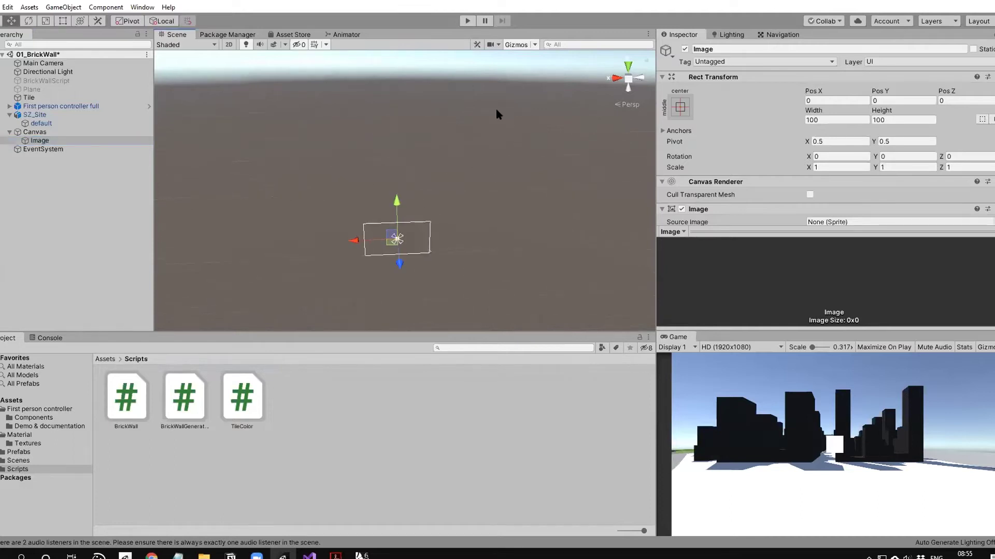
pyautogui.scroll(5, 495, 107)
pyautogui.moveTo(458, 153); pyautogui.dragTo(458, 136, button='middle')
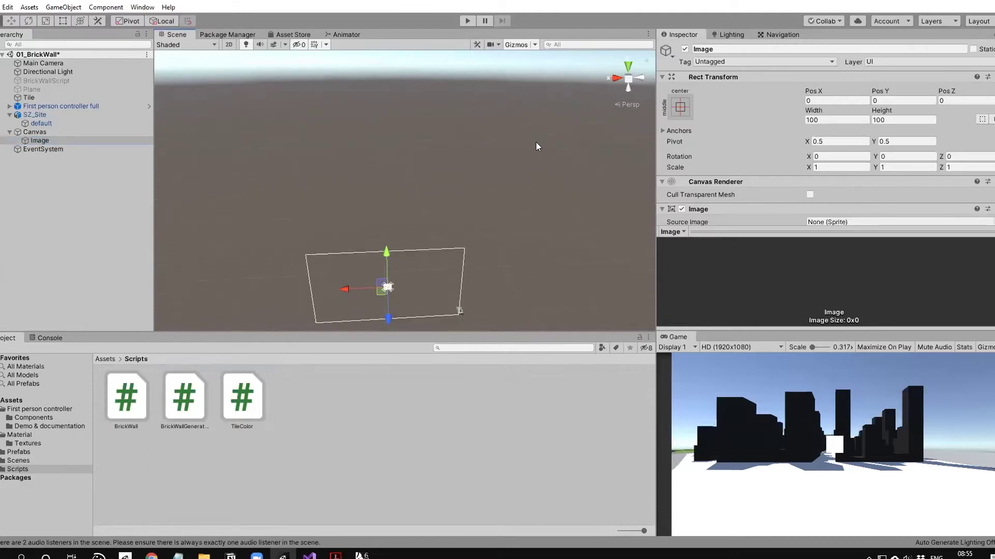
pyautogui.moveTo(318, 265); pyautogui.dragTo(317, 242, button='middle')
pyautogui.scroll(2, 219, 237)
pyautogui.scroll(2, 443, 237)
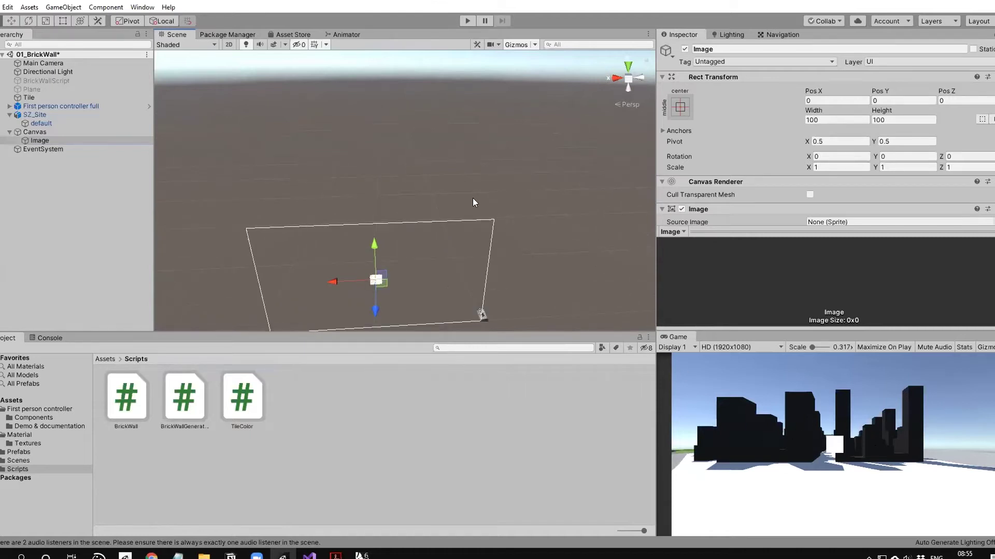
pyautogui.click(581, 190)
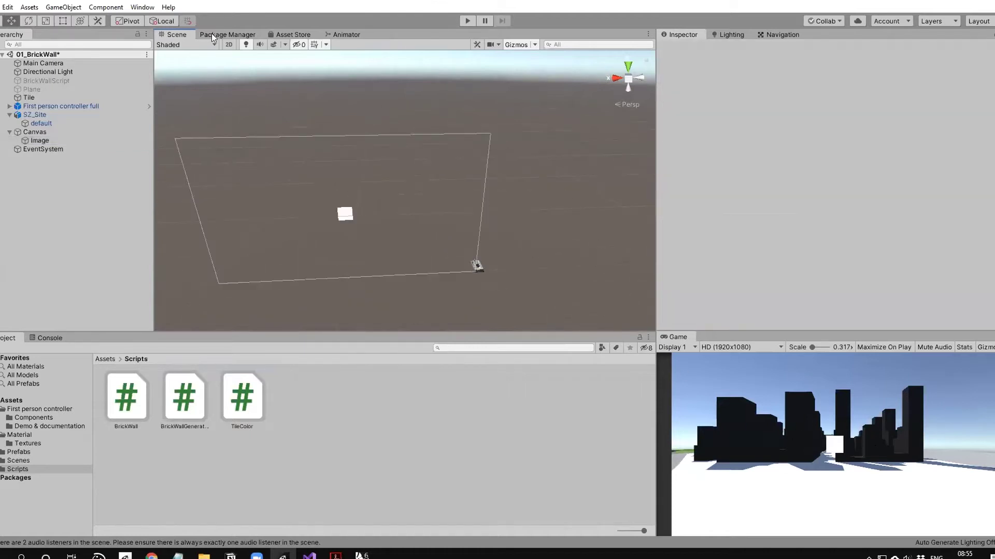
# Switch the scene view to 2D, inspect the white image up close, and select its parent Canvas
pyautogui.click(229, 45)
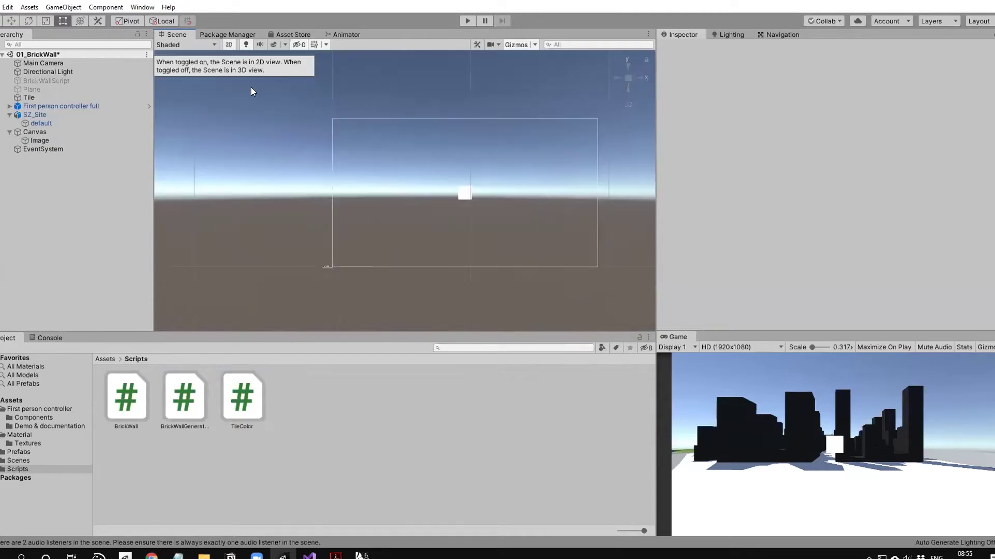
pyautogui.click(228, 45)
pyautogui.scroll(6, 505, 179)
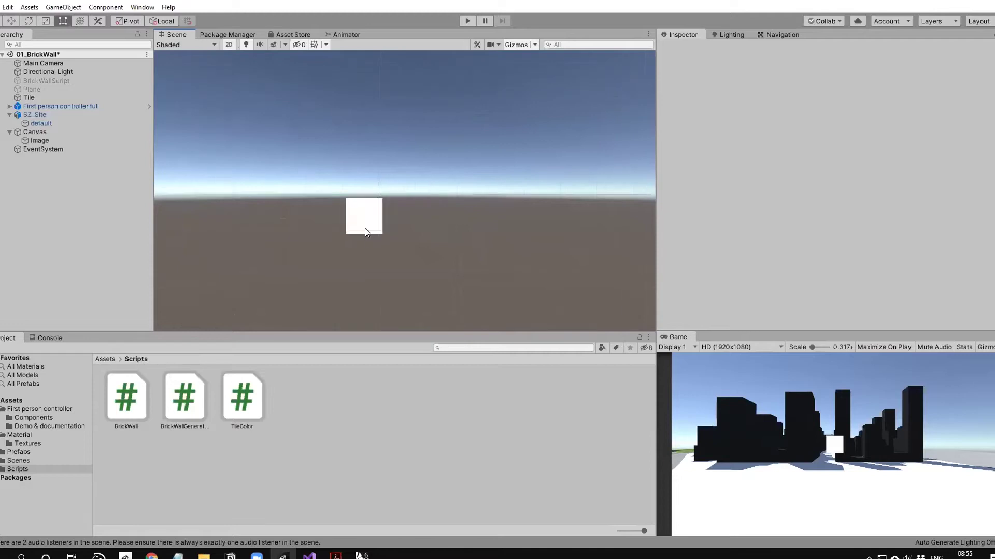
pyautogui.scroll(3, 399, 210)
pyautogui.scroll(2, 402, 209)
pyautogui.click(355, 211)
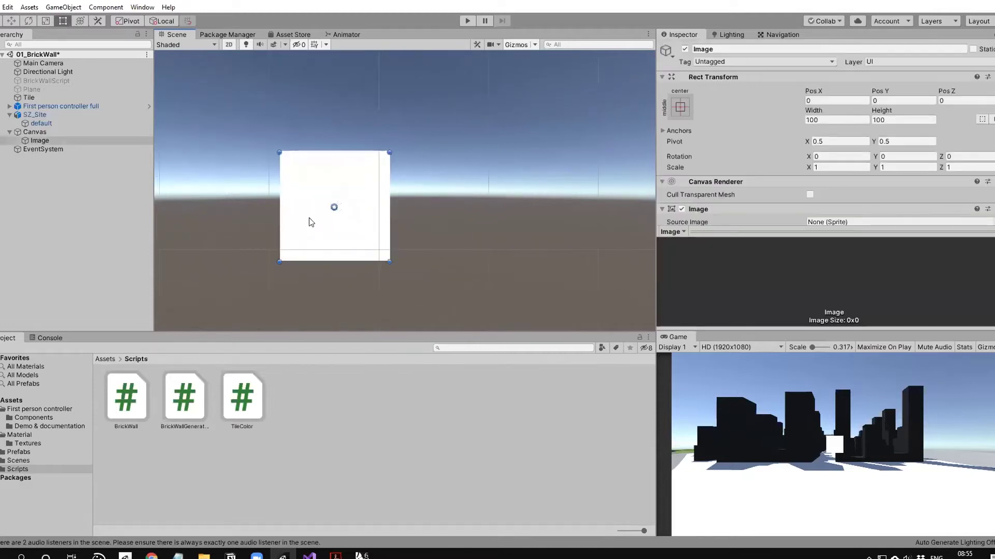
pyautogui.click(464, 281)
# Switch to Chrome and preview the black Noun Project and PNGio crosshairs in the "crosshair png" image results
pyautogui.moveTo(203, 555)
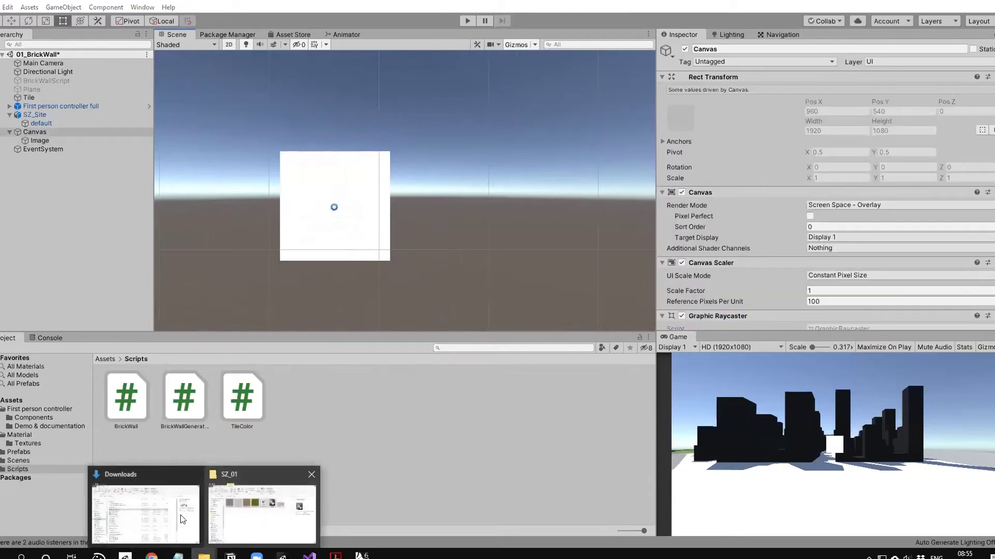
pyautogui.moveTo(254, 516)
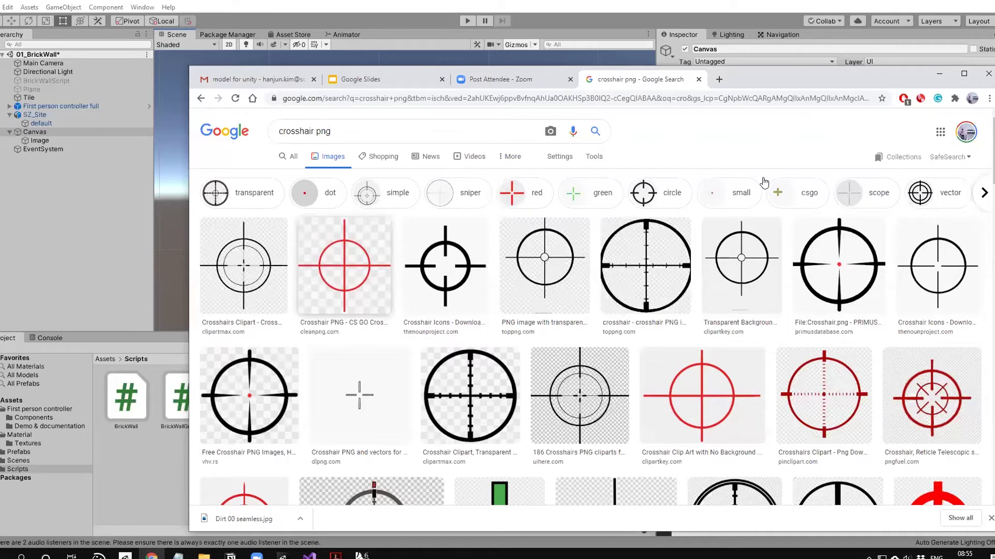
pyautogui.click(438, 276)
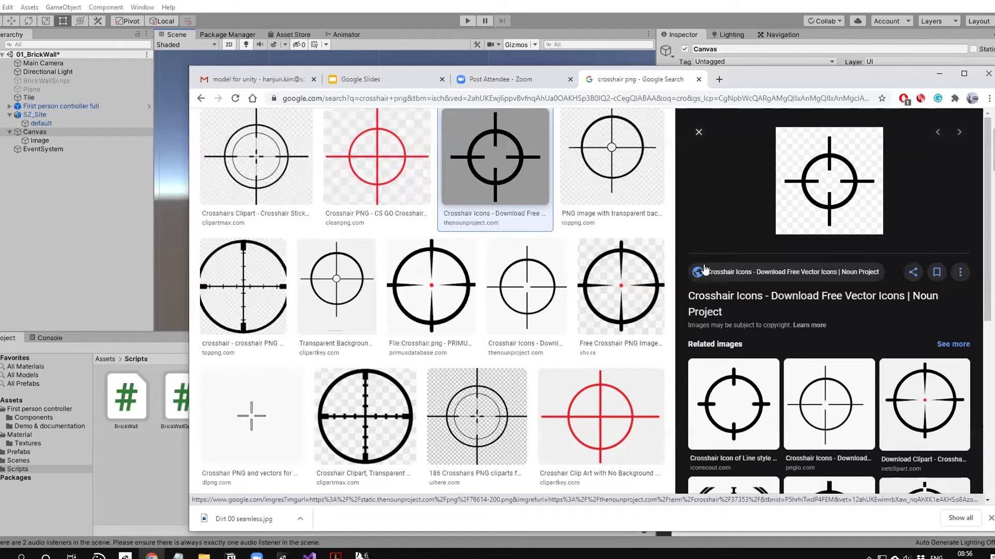
pyautogui.hotkey('shift', 'F10')
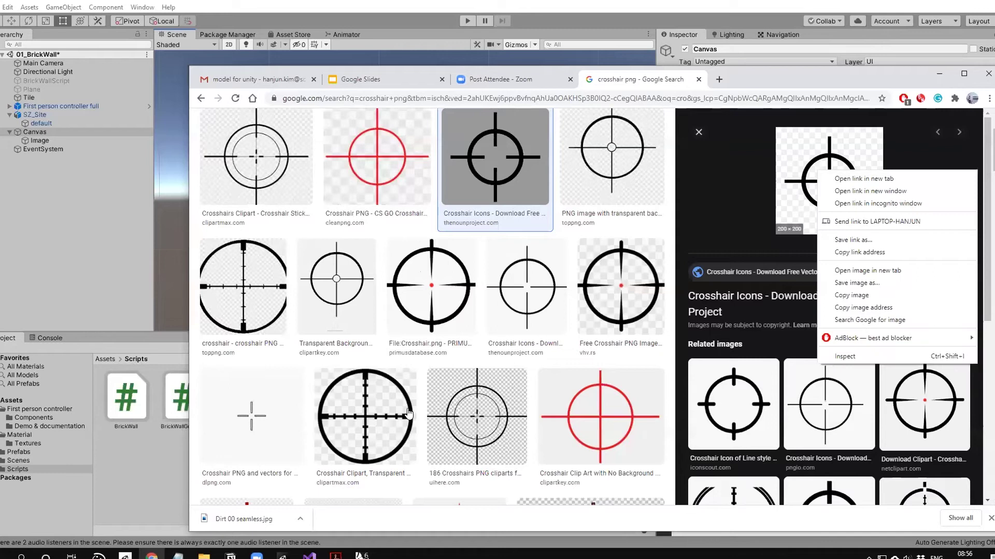
pyautogui.press('Escape')
pyautogui.press('Return')
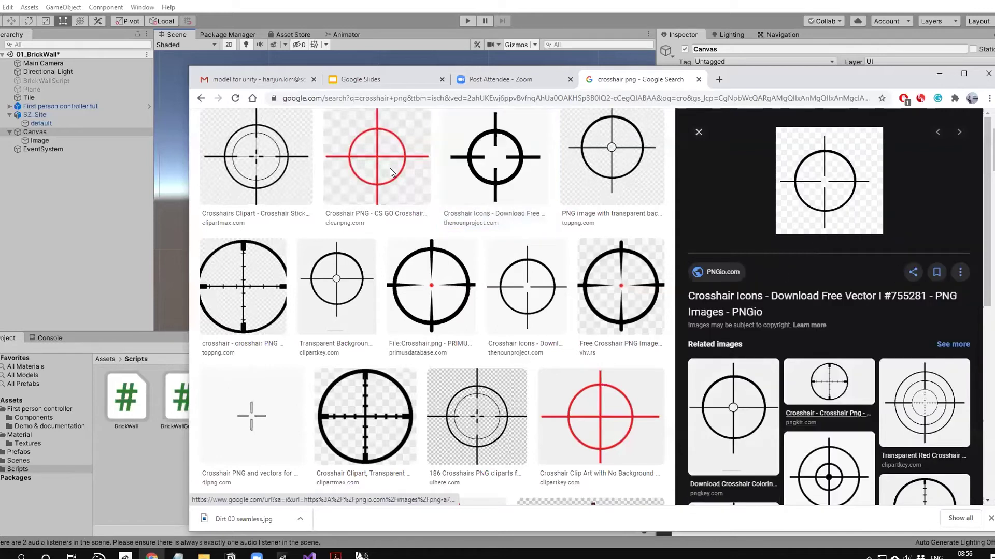
# Preview the red kindpng crosshair, and reopen the black Noun Project crosshair from the image results
pyautogui.scroll(-3, 627, 396)
pyautogui.click(459, 399)
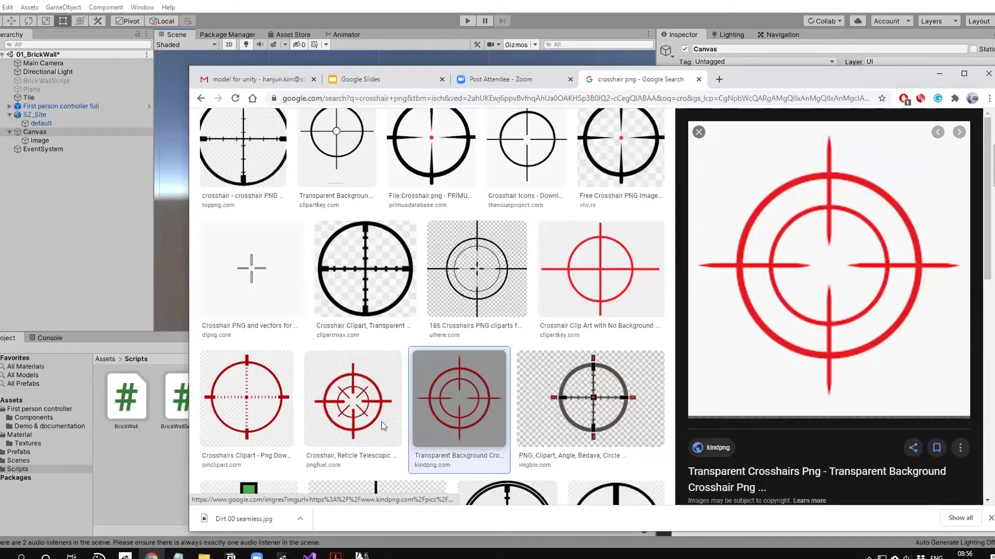
pyautogui.scroll(3, 494, 172)
pyautogui.click(493, 173)
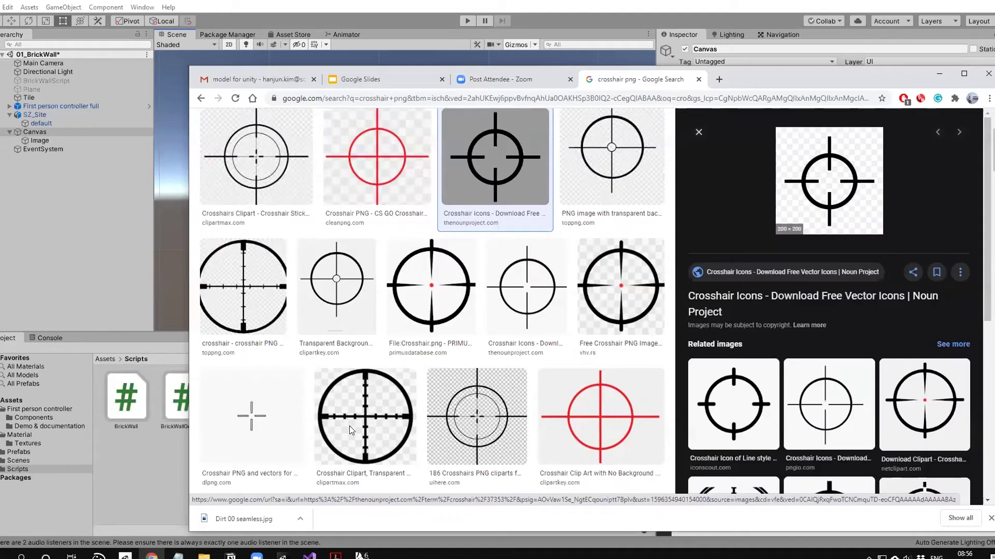
# Switch to Photoshop and convert the crosshair image 76614-200.png to Grayscale mode
pyautogui.press('super')
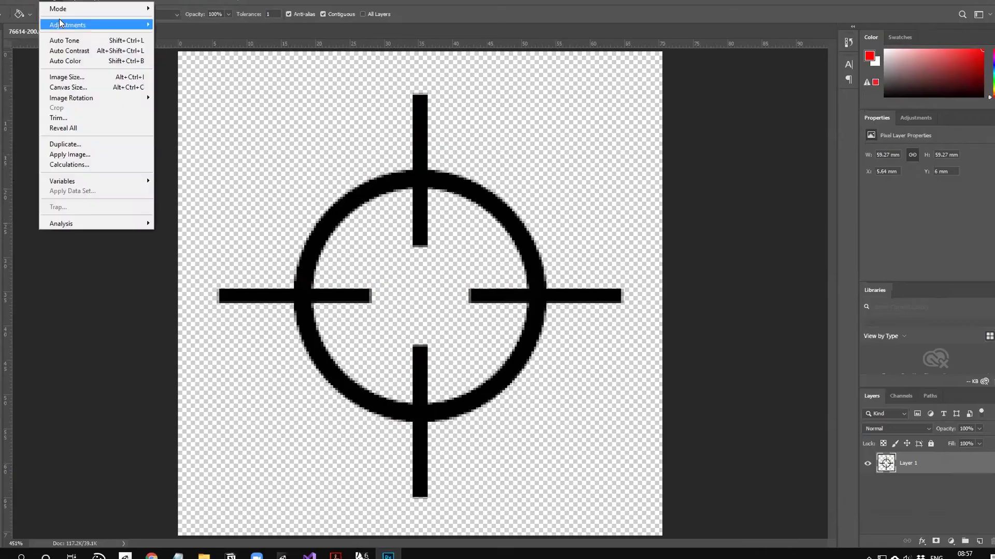
pyautogui.moveTo(60, 21)
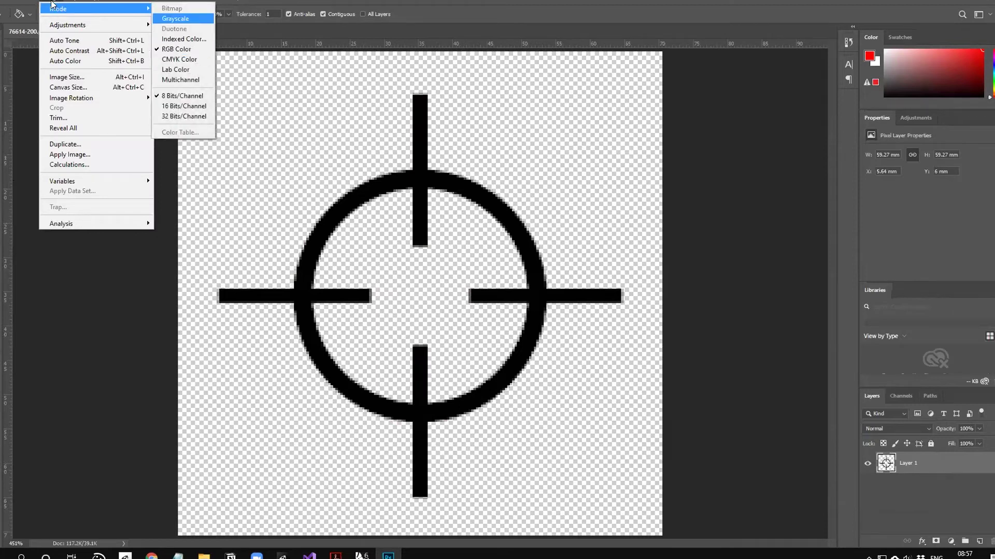
pyautogui.click(178, 19)
pyautogui.click(451, 220)
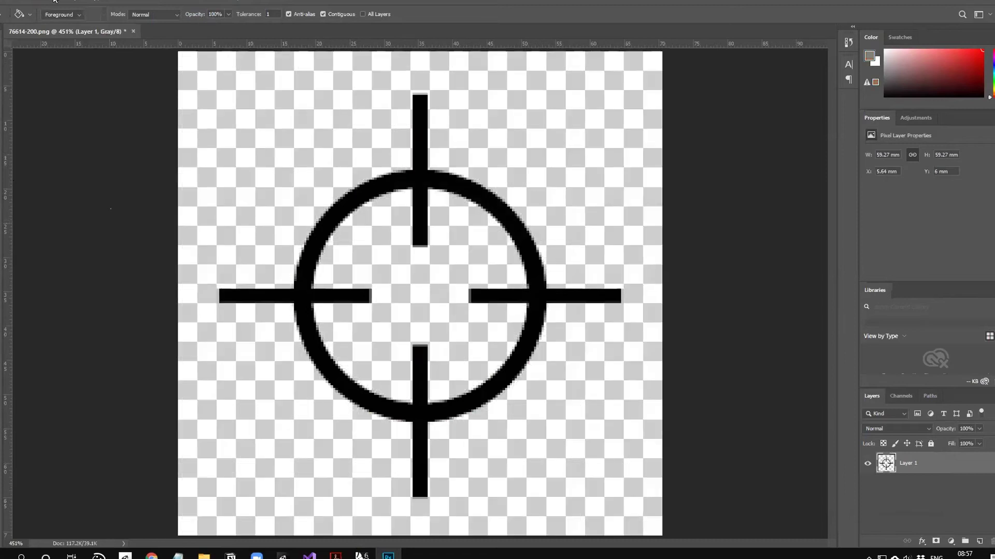
# Convert the grayscale crosshair image to Duotone mode as a Monotone with red ff0000 as Ink 1
pyautogui.click(57, 1)
pyautogui.moveTo(64, 9)
pyautogui.click(201, 30)
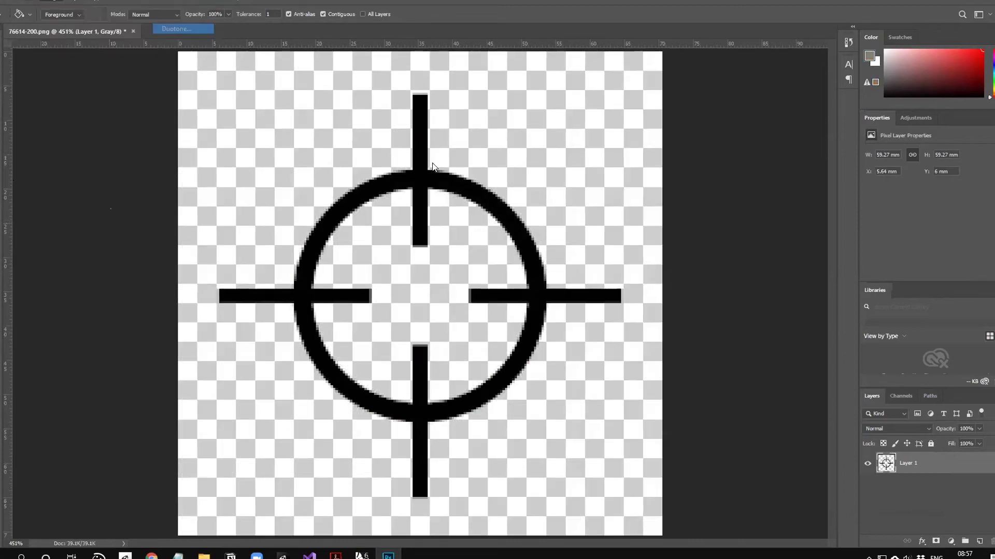
pyautogui.click(434, 164)
pyautogui.write('ff0000')
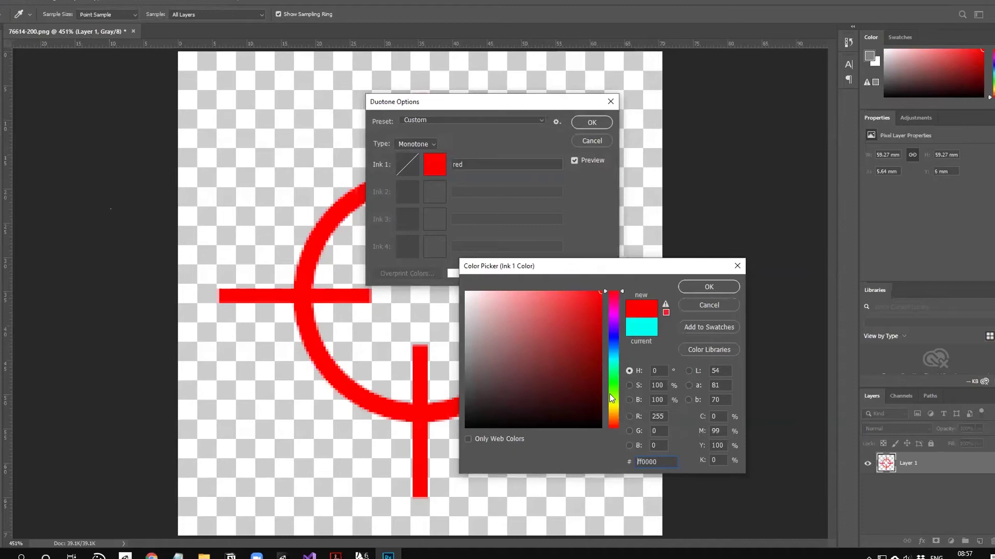
pyautogui.click(610, 406)
pyautogui.click(614, 292)
pyautogui.click(708, 286)
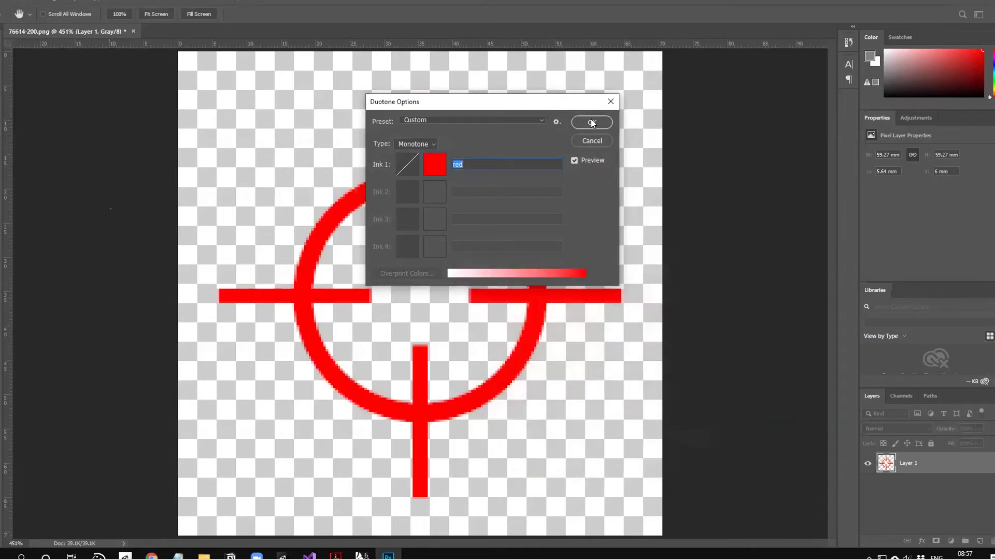
pyautogui.click(592, 122)
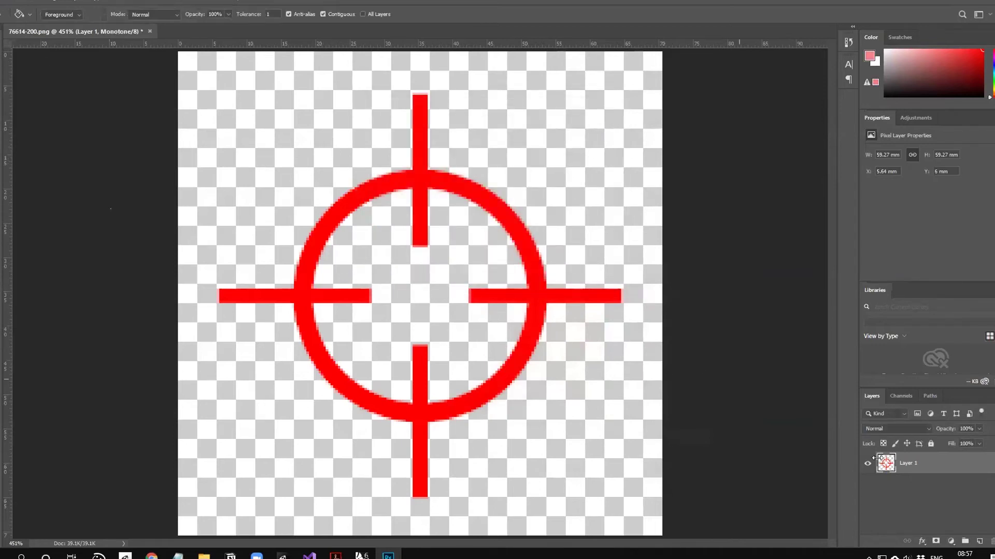
# Add a new layer beneath the crosshair layer, try filling it with white, and undo the fill
pyautogui.press('v')
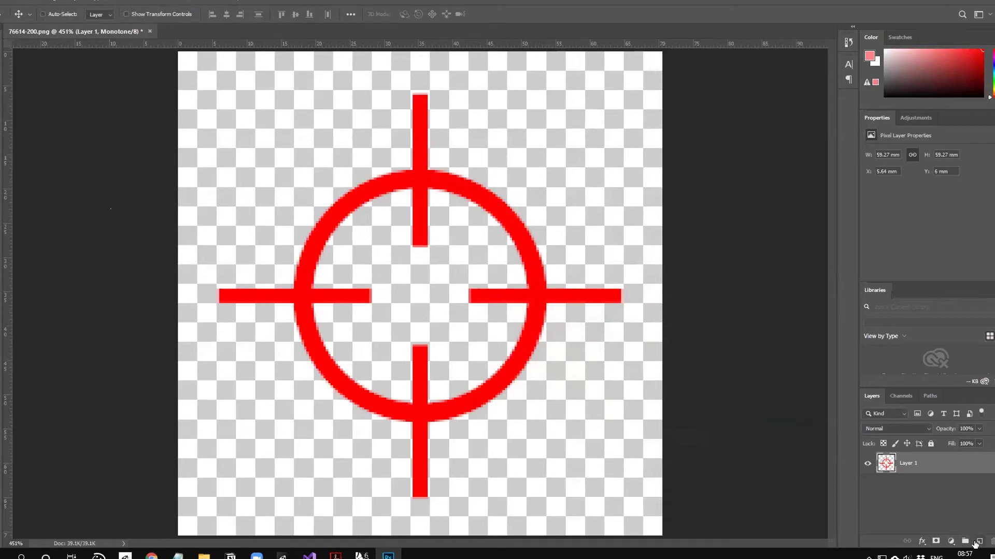
pyautogui.keyDown('ctrl'); pyautogui.click(979, 541); pyautogui.keyUp('ctrl')
pyautogui.hotkey('ctrl', 'BackSpace')
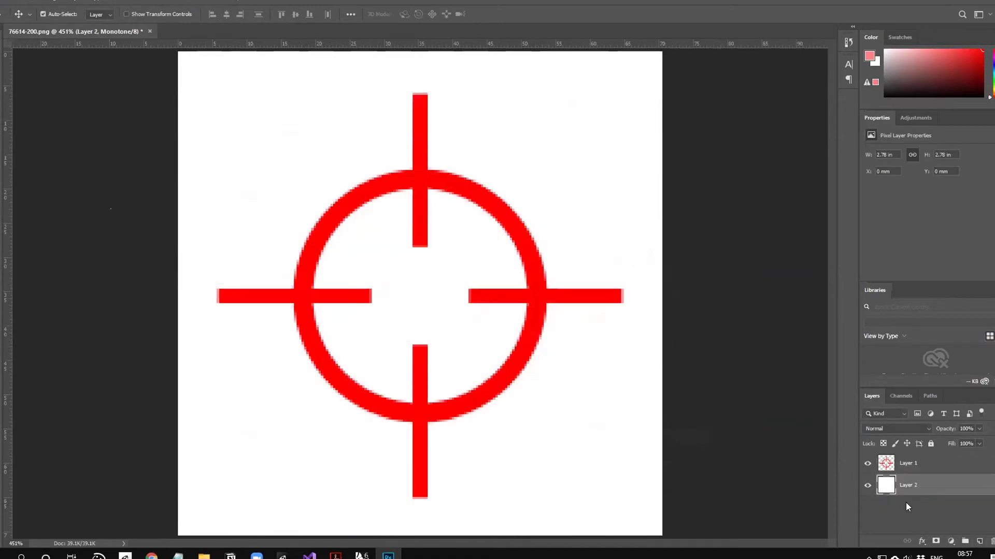
pyautogui.hotkey('ctrl', 'z')
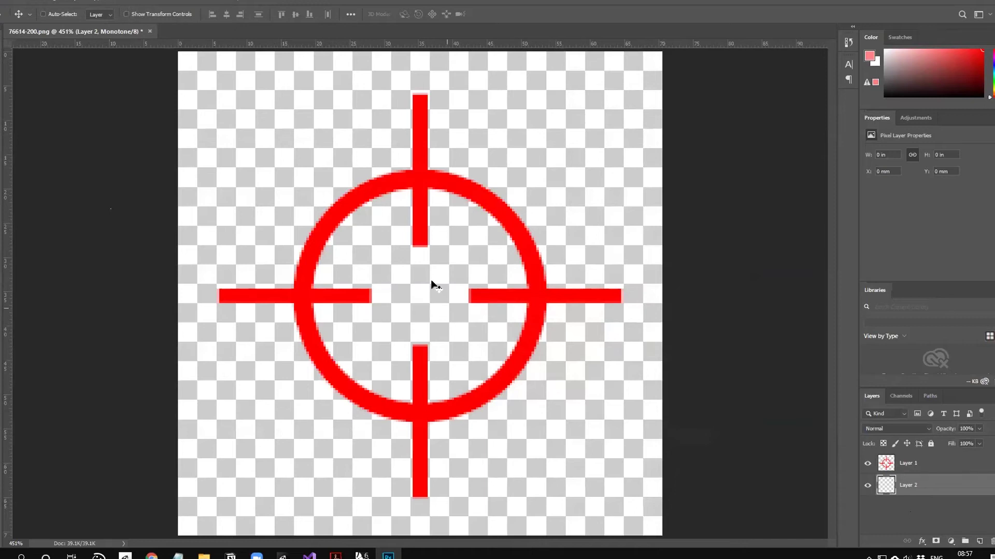
pyautogui.click(9, 1)
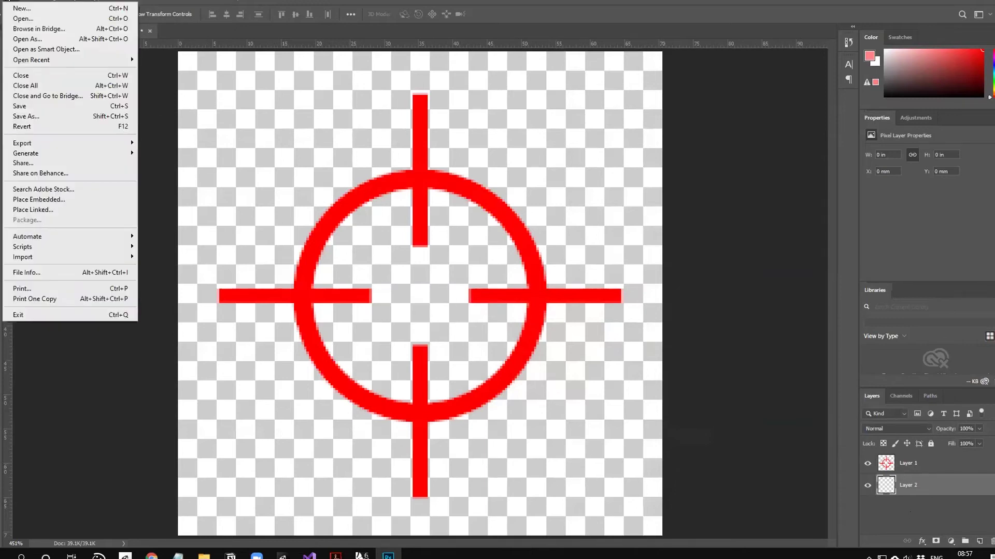
pyautogui.click(32, 116)
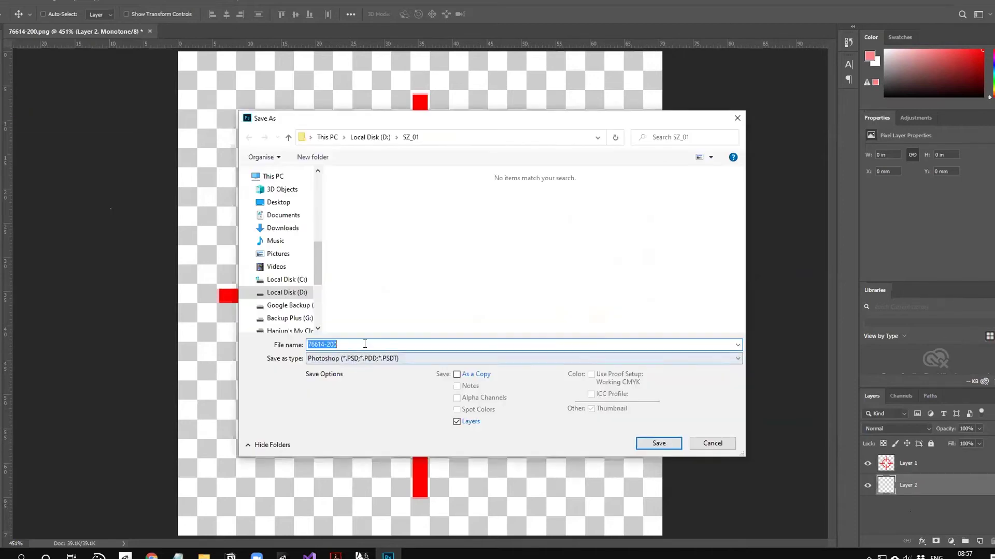
pyautogui.click(365, 358)
pyautogui.press('Escape')
pyautogui.press('Escape')
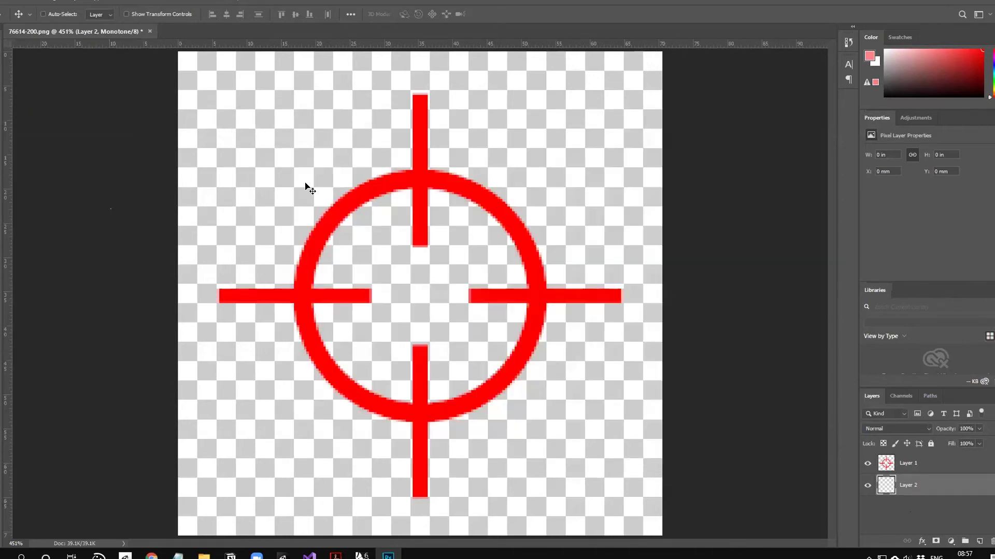
# Convert the red crosshair image to RGB Color mode without merging its layers
pyautogui.click(45, 2)
pyautogui.moveTo(61, 10)
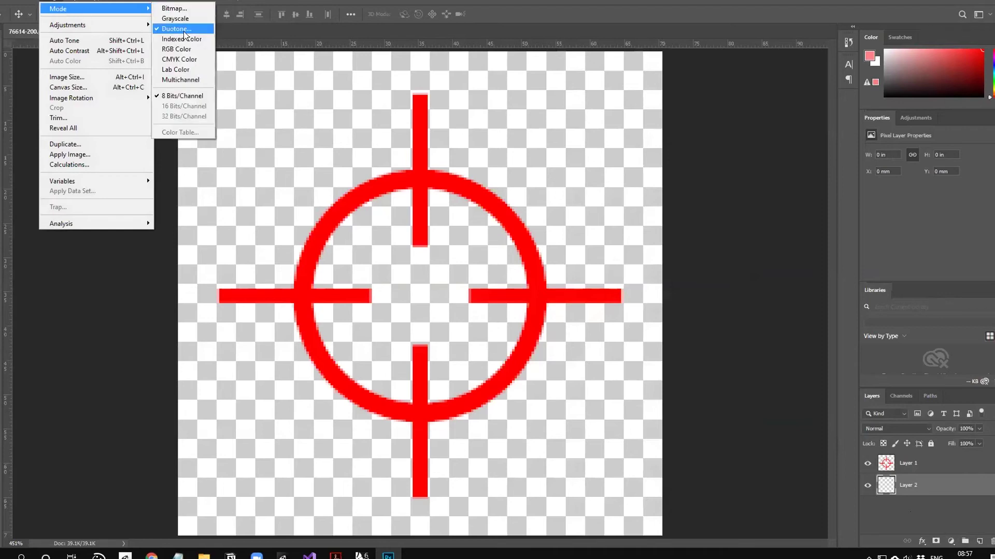
pyautogui.click(181, 49)
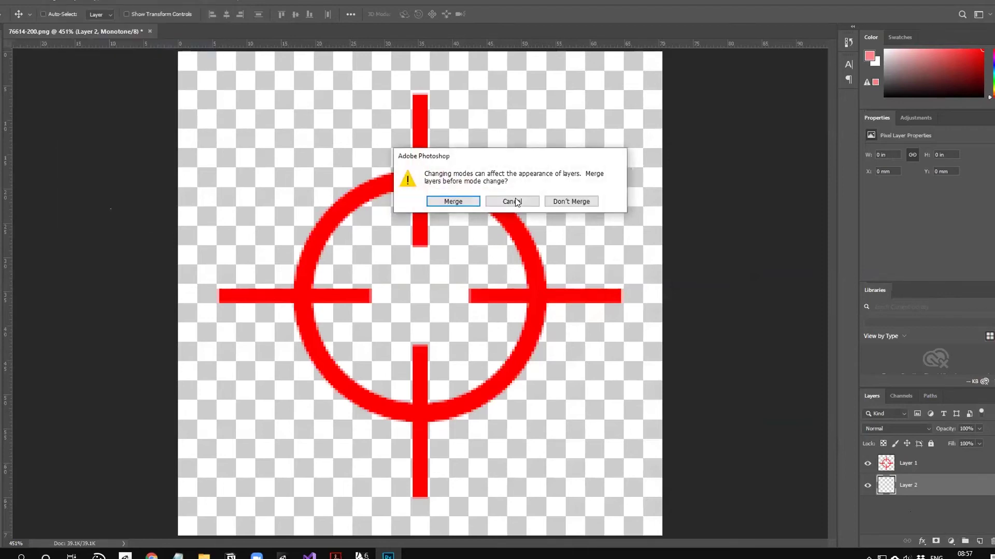
pyautogui.click(563, 202)
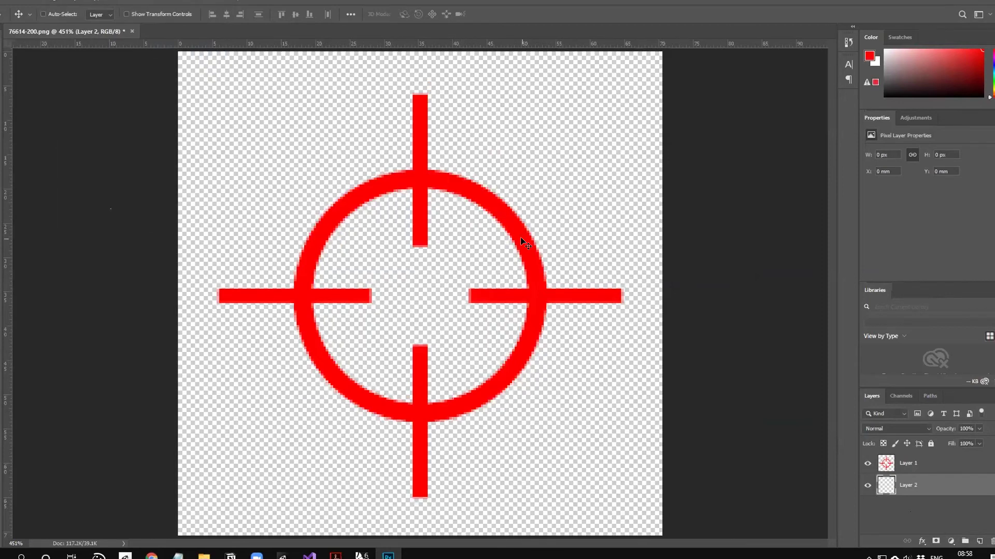
# Save the image in the SZ_01 folder as a PNG named crosshair, using the Large file size option
pyautogui.hotkey('ctrl', 'shift', 's')
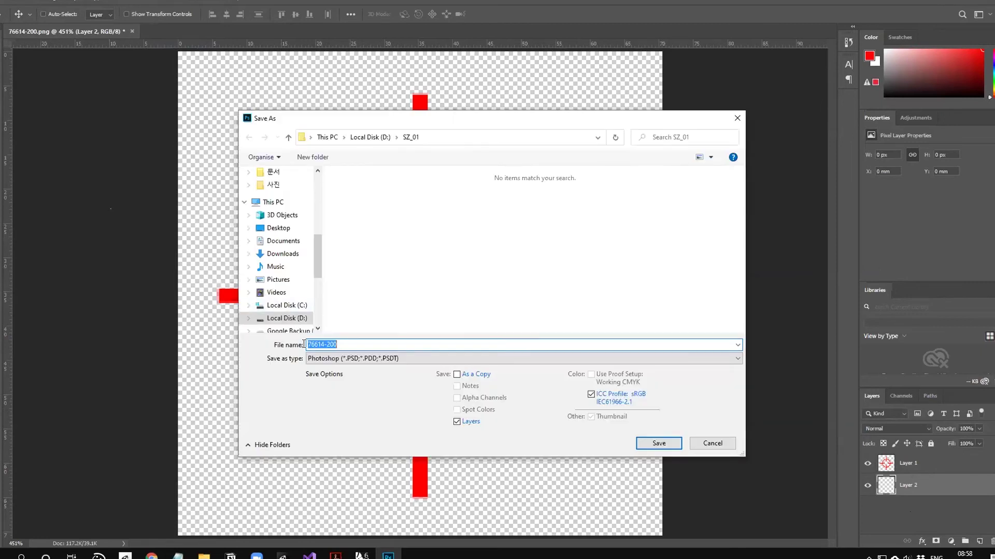
pyautogui.click(435, 359)
pyautogui.click(431, 505)
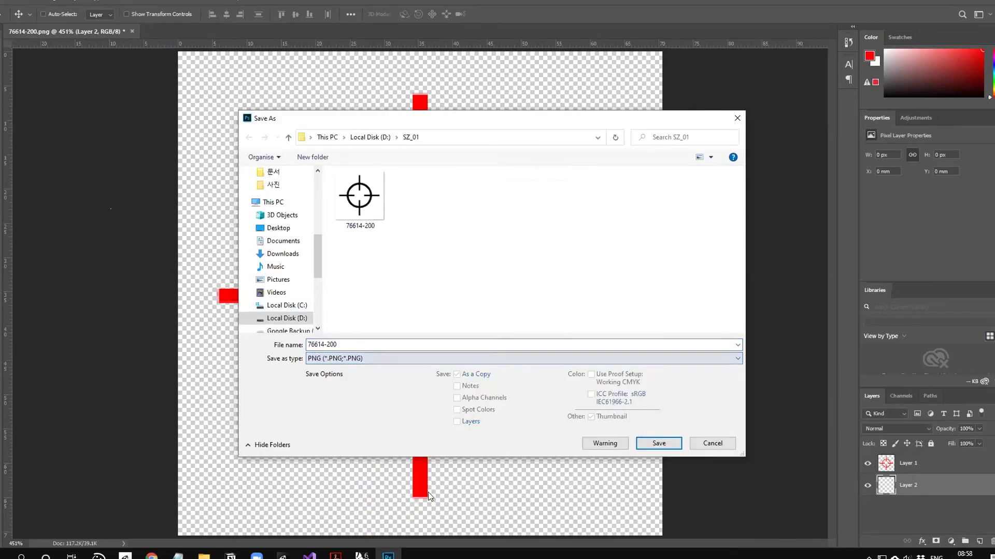
pyautogui.doubleClick(336, 346)
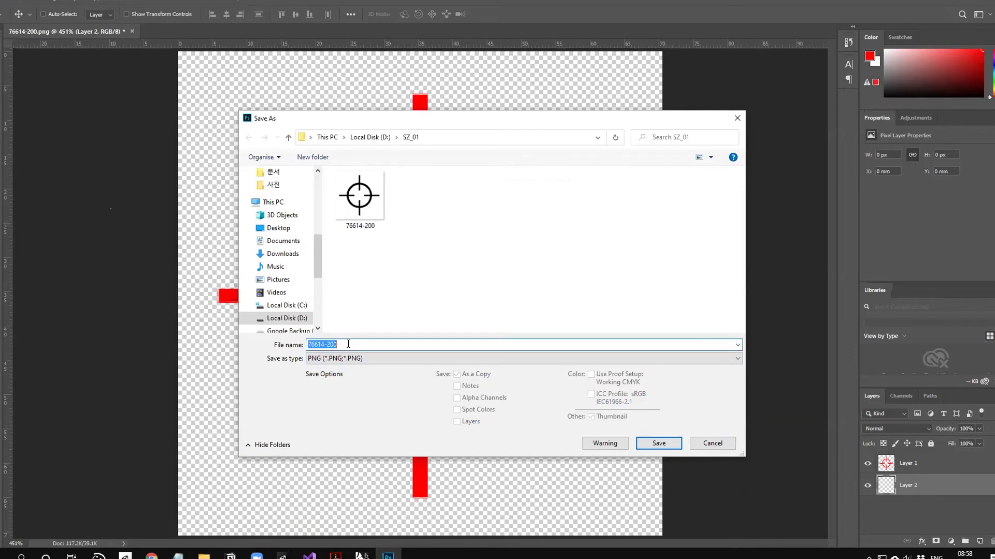
pyautogui.write('crosshair')
pyautogui.press('Return')
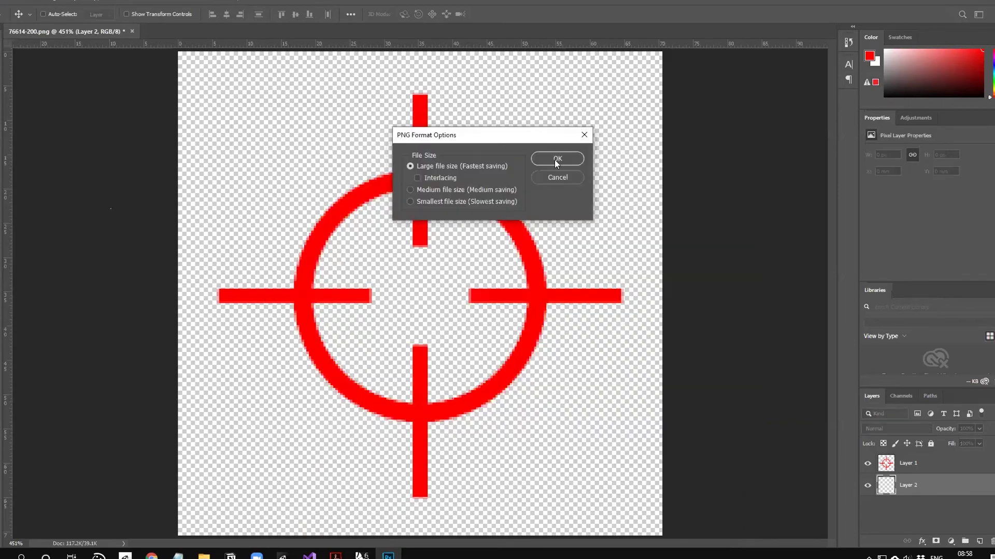
pyautogui.click(559, 160)
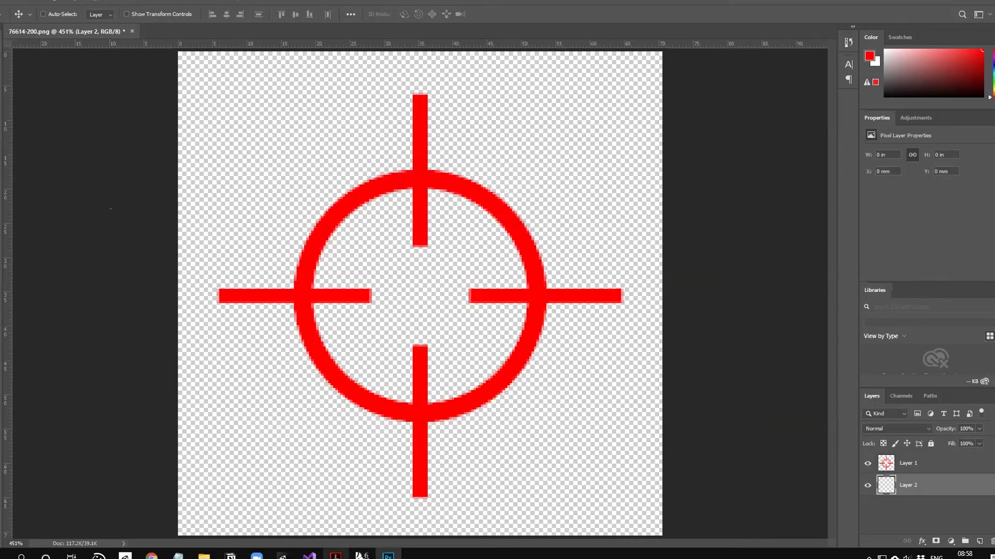
# Switch to Unity and import crosshair.png from the SZ_01 folder into the Material > Textures assets folder
pyautogui.click(282, 555)
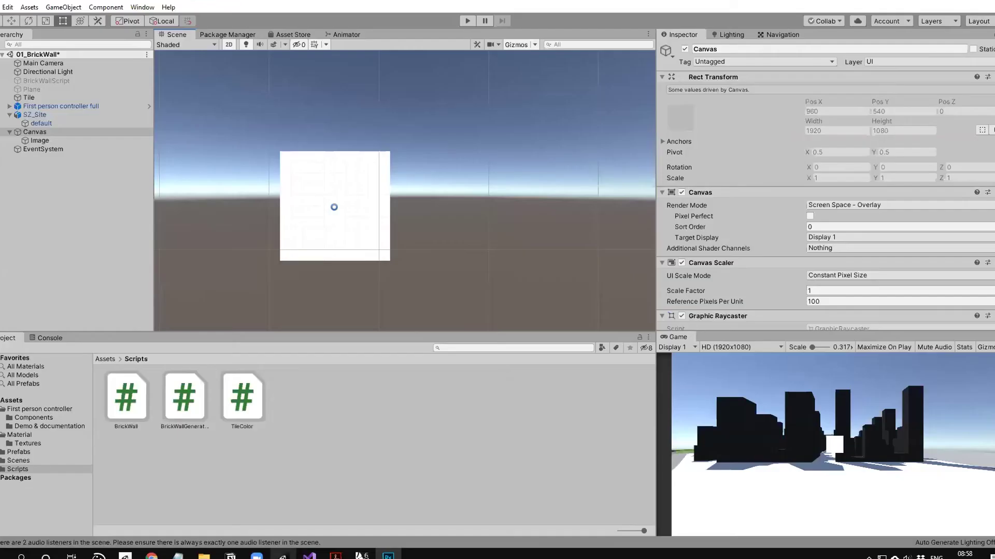
pyautogui.click(29, 436)
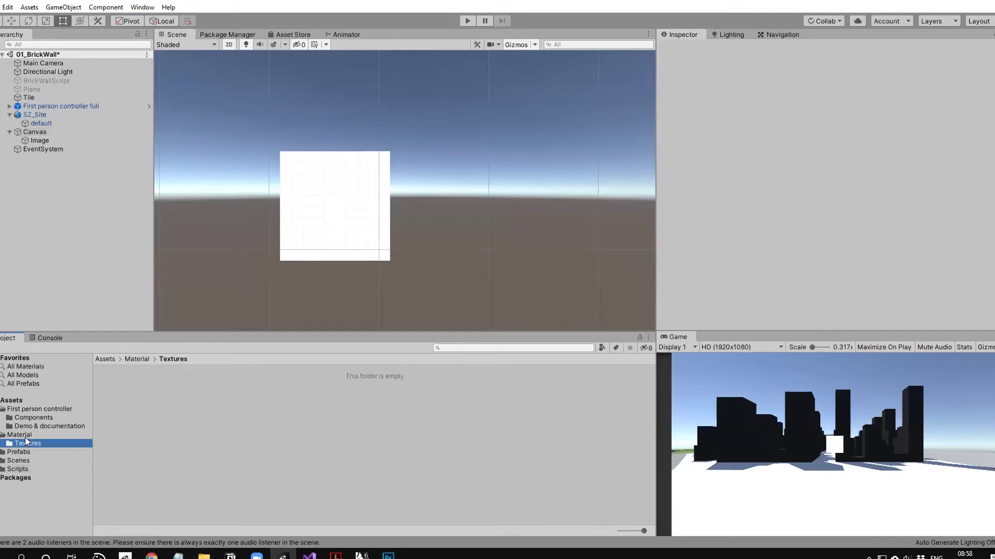
pyautogui.moveTo(203, 555)
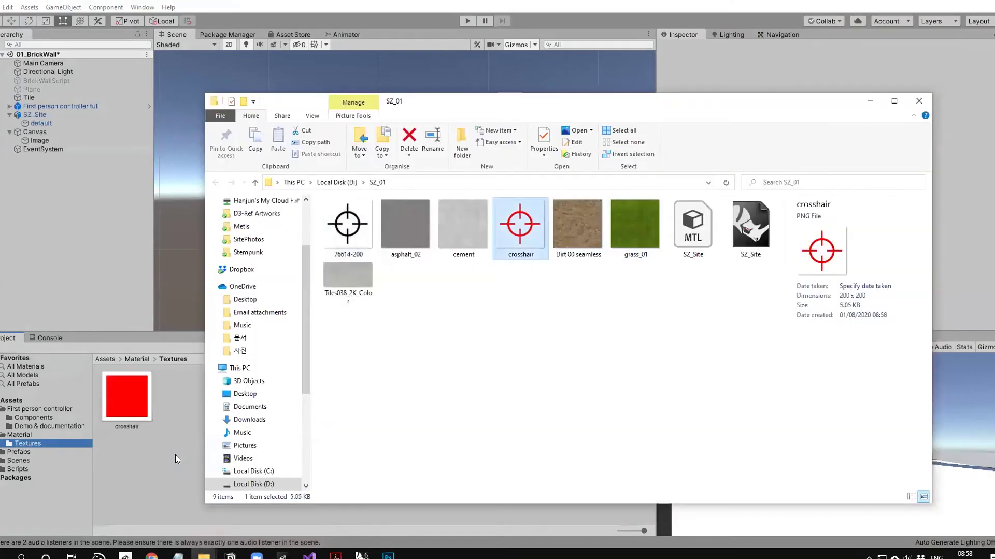
pyautogui.click(175, 455)
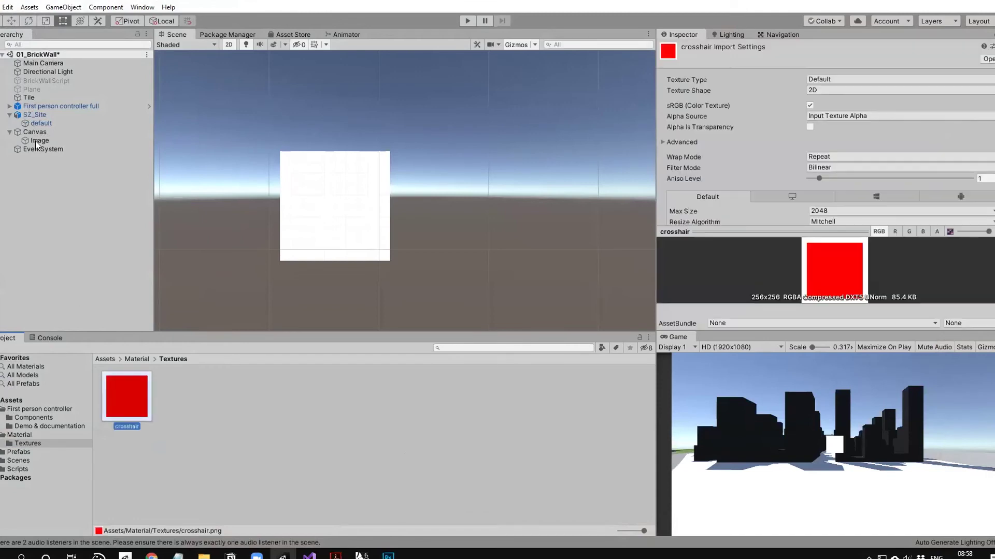
# Set the crosshair texture's type to Sprite (2D and UI) and apply the import settings
pyautogui.click(35, 141)
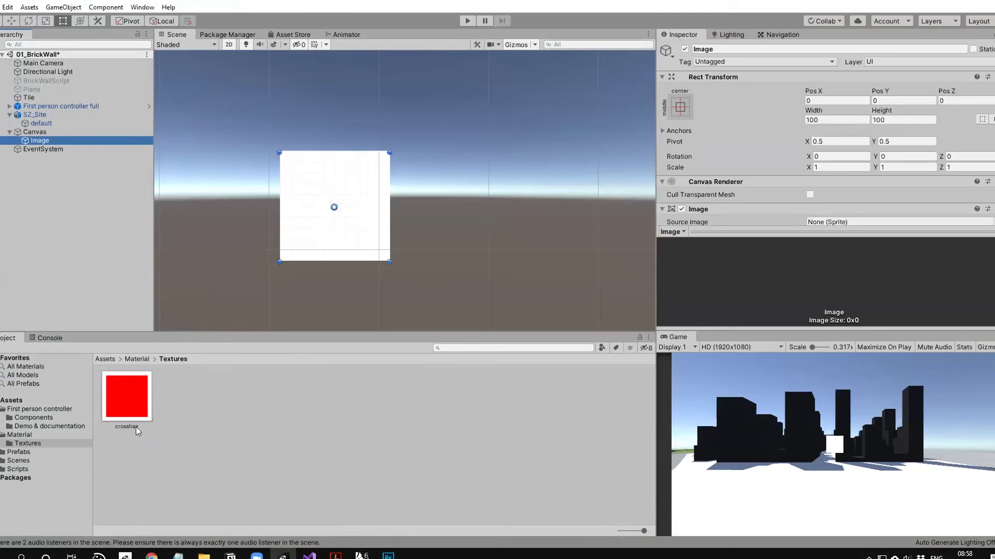
pyautogui.click(129, 398)
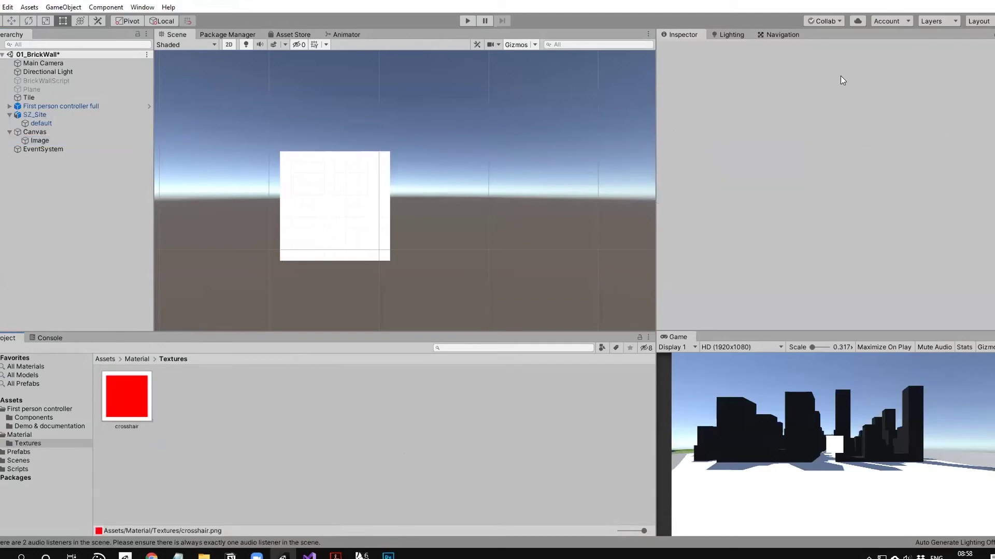
pyautogui.click(861, 79)
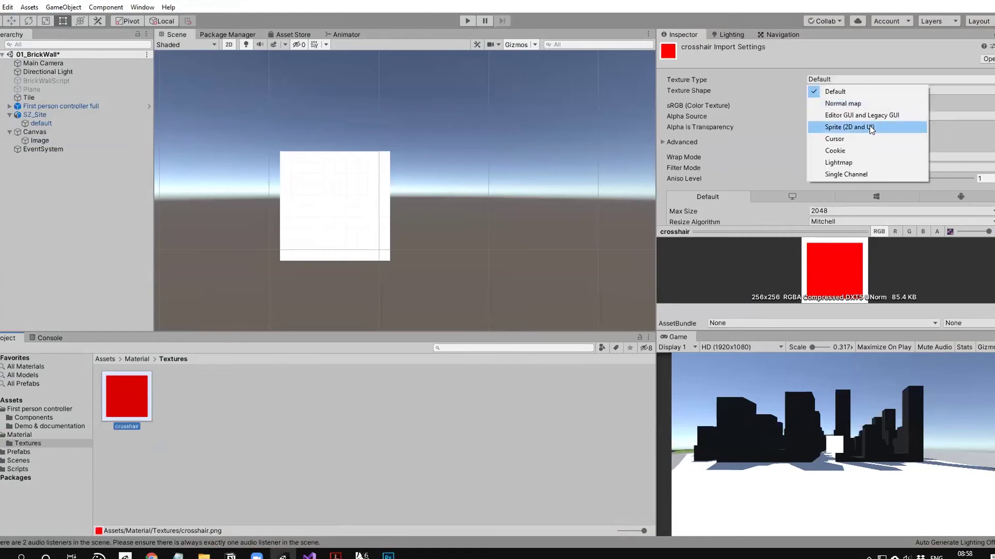
pyautogui.click(870, 128)
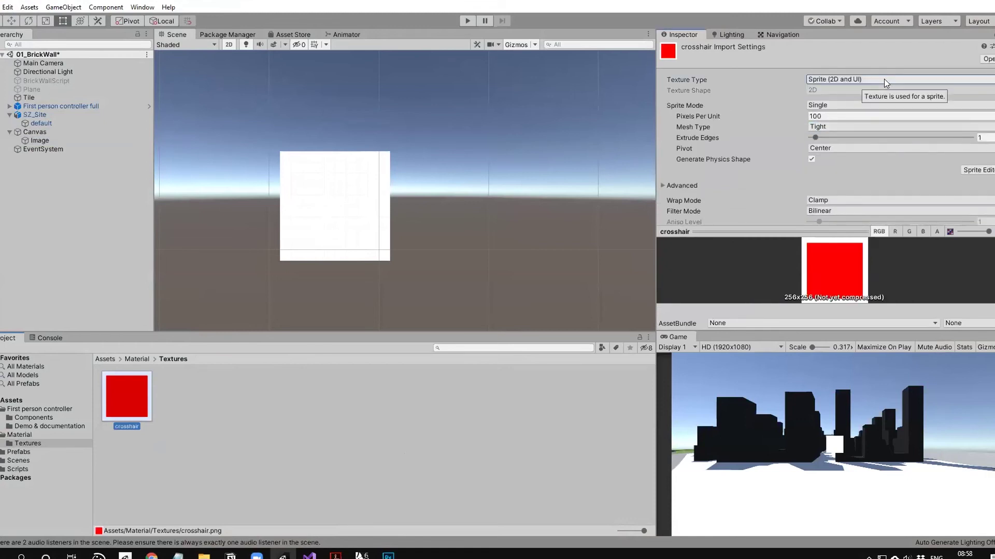
pyautogui.click(516, 317)
pyautogui.click(479, 294)
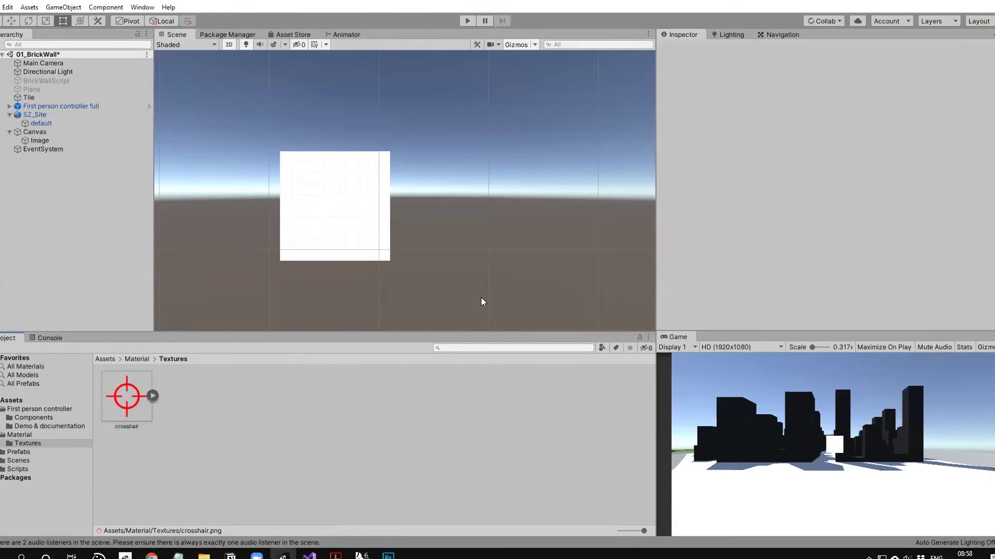
# Assign the crosshair sprite as the Source Image of the Canvas's Image object
pyautogui.click(152, 396)
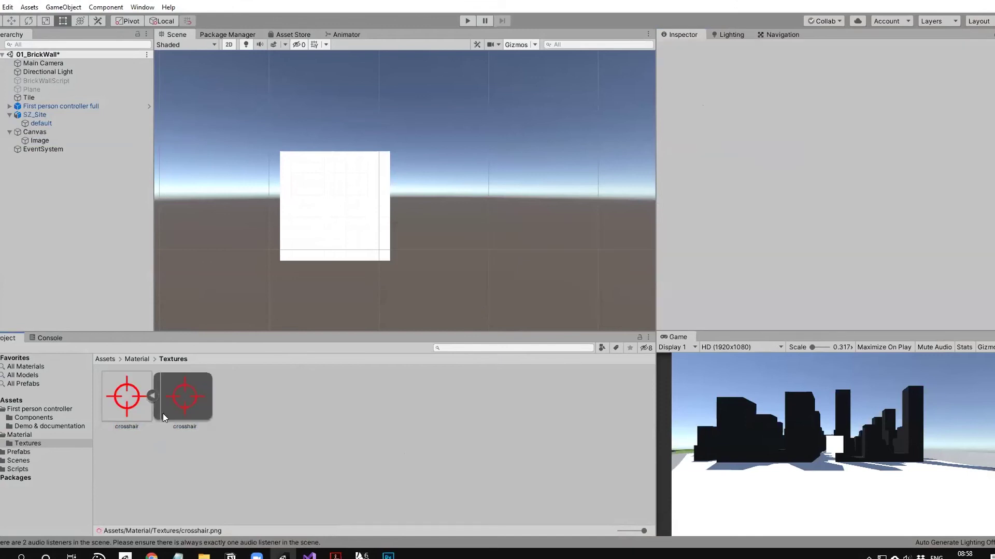
pyautogui.click(125, 397)
pyautogui.click(46, 141)
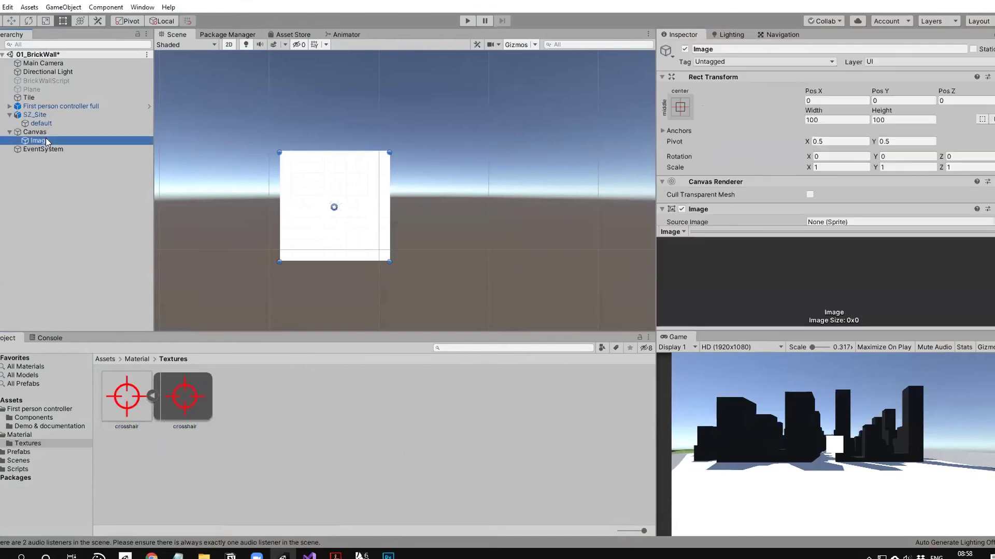
pyautogui.scroll(-5, 768, 149)
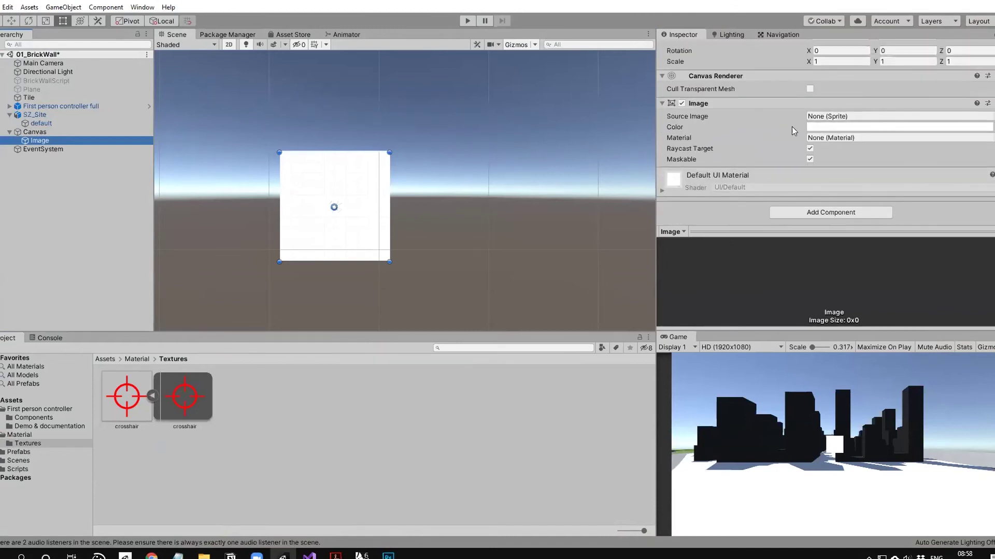
pyautogui.click(196, 395)
pyautogui.click(42, 141)
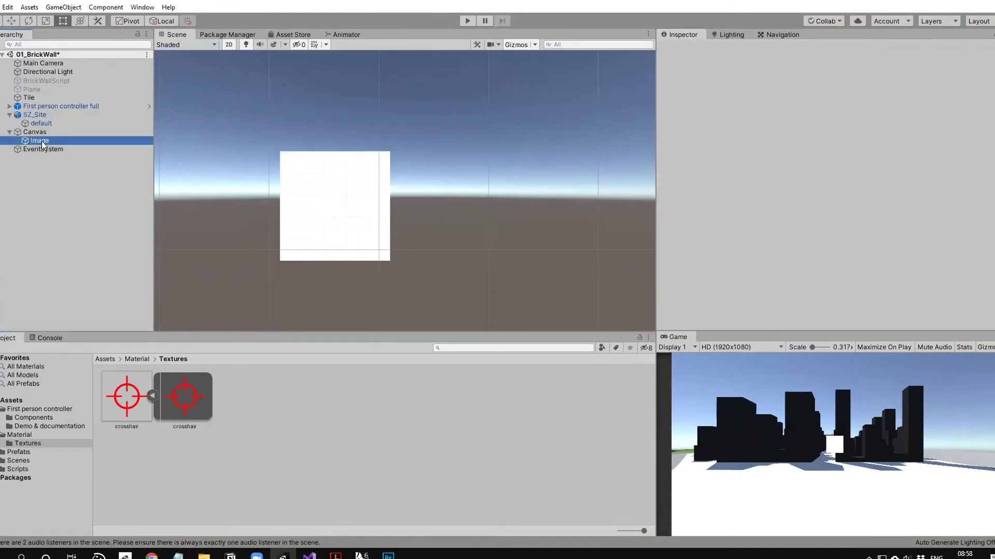
pyautogui.moveTo(125, 406); pyautogui.dragTo(885, 123)
pyautogui.scroll(-4, 672, 198)
pyautogui.click(448, 438)
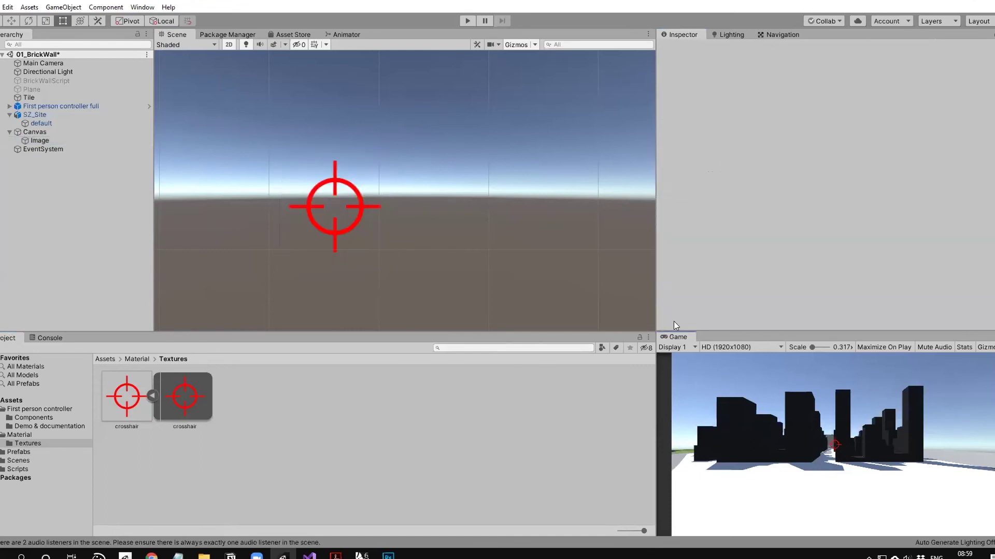
# Undock the Game view and dock it back below the Inspector, enlarging it in width and height
pyautogui.moveTo(676, 337); pyautogui.dragTo(457, 55)
pyautogui.moveTo(334, 33); pyautogui.dragTo(761, 330)
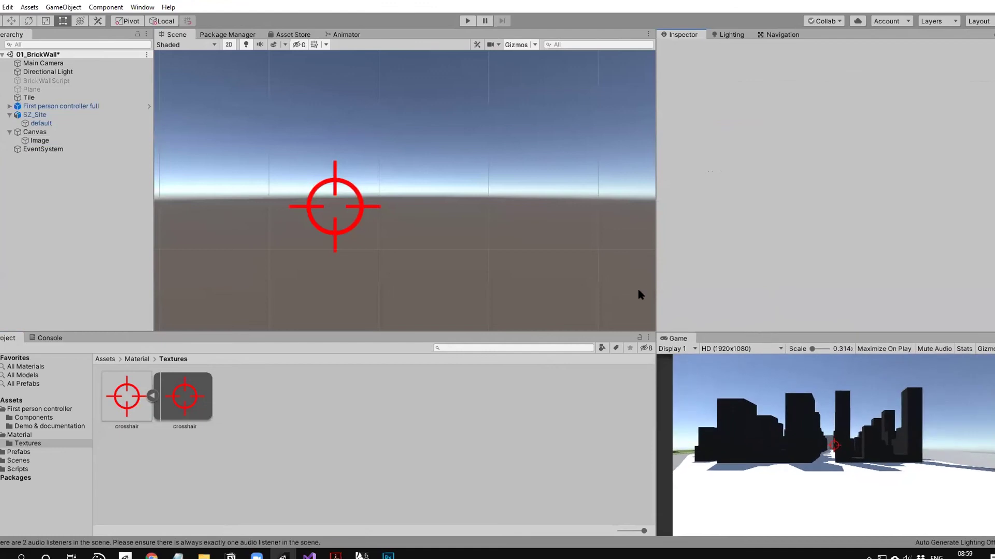
pyautogui.moveTo(656, 290); pyautogui.dragTo(636, 301)
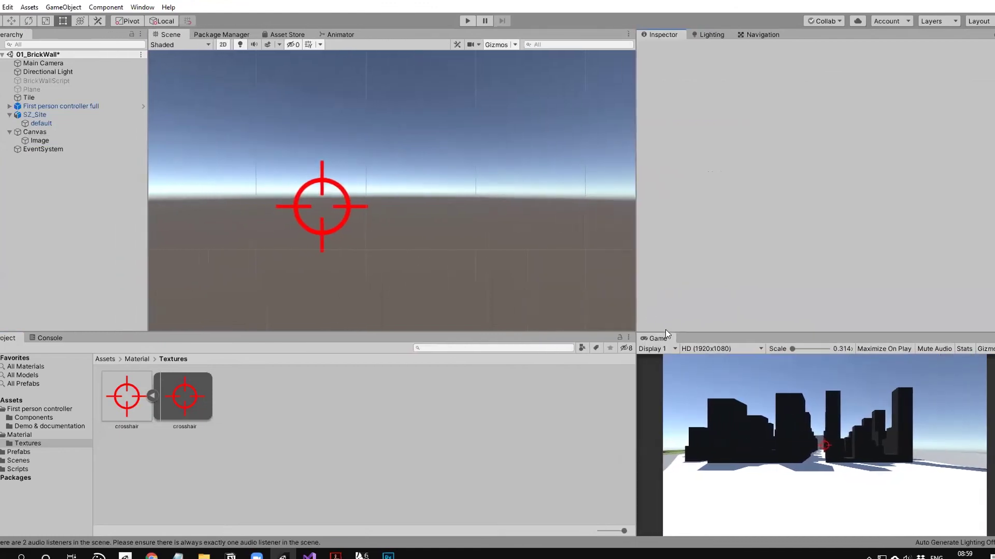
pyautogui.moveTo(669, 331); pyautogui.dragTo(669, 299)
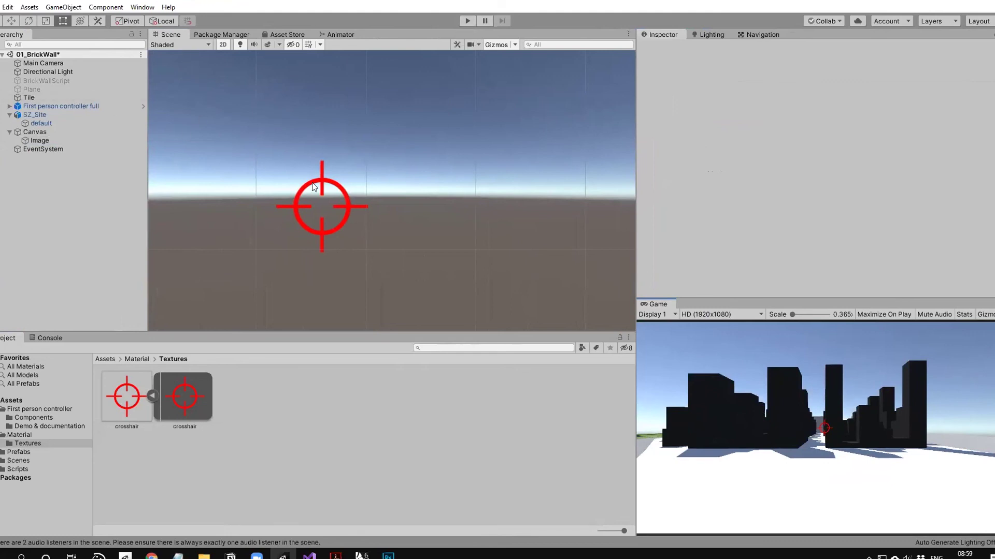
# Switch the Scene view from 2D to 3D and frame the First person controller full object in it
pyautogui.click(226, 43)
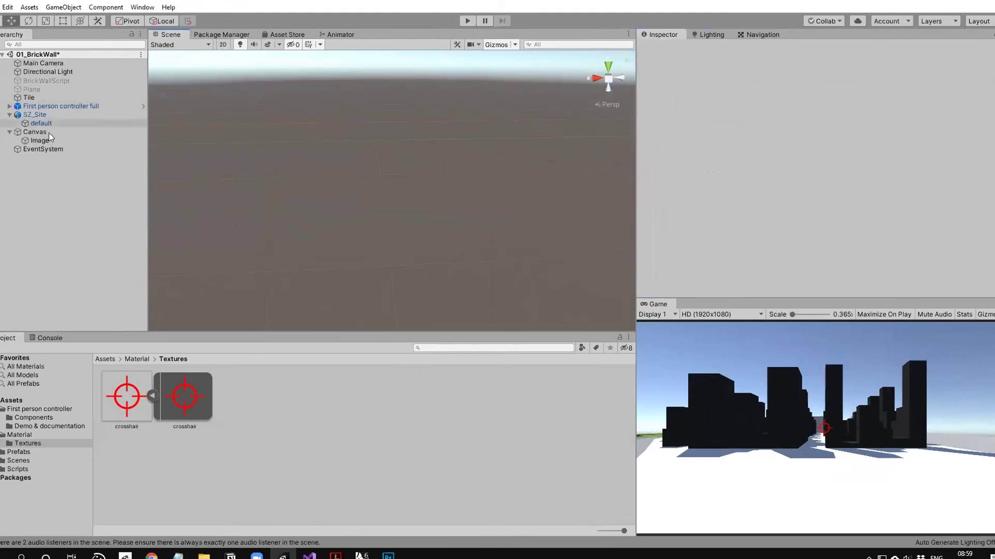
pyautogui.click(60, 107)
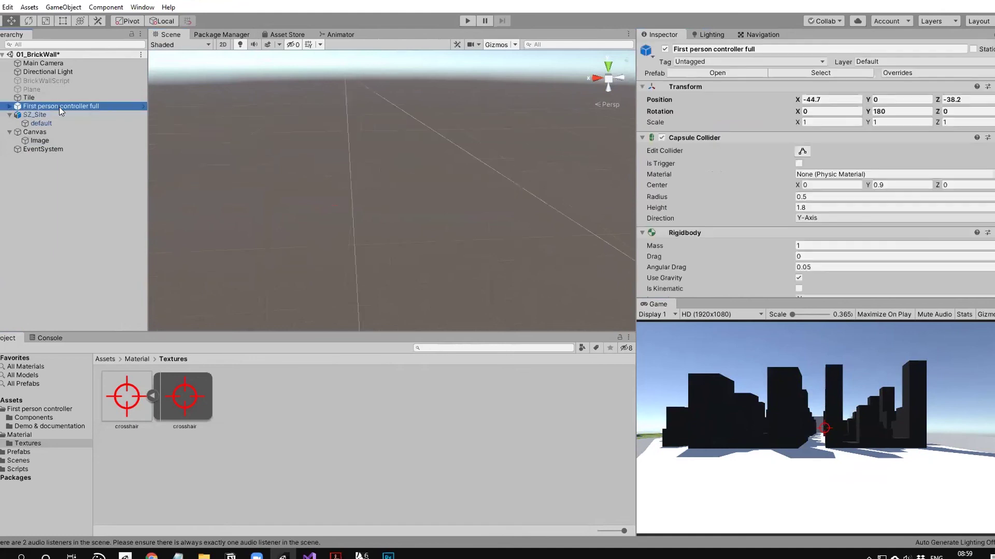
pyautogui.press('f')
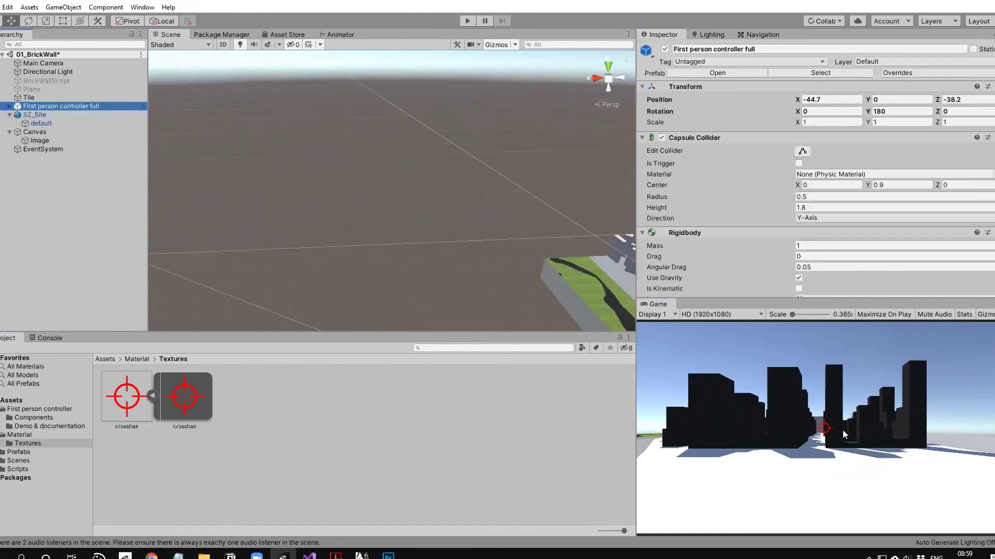
pyautogui.press('f')
pyautogui.press('f')
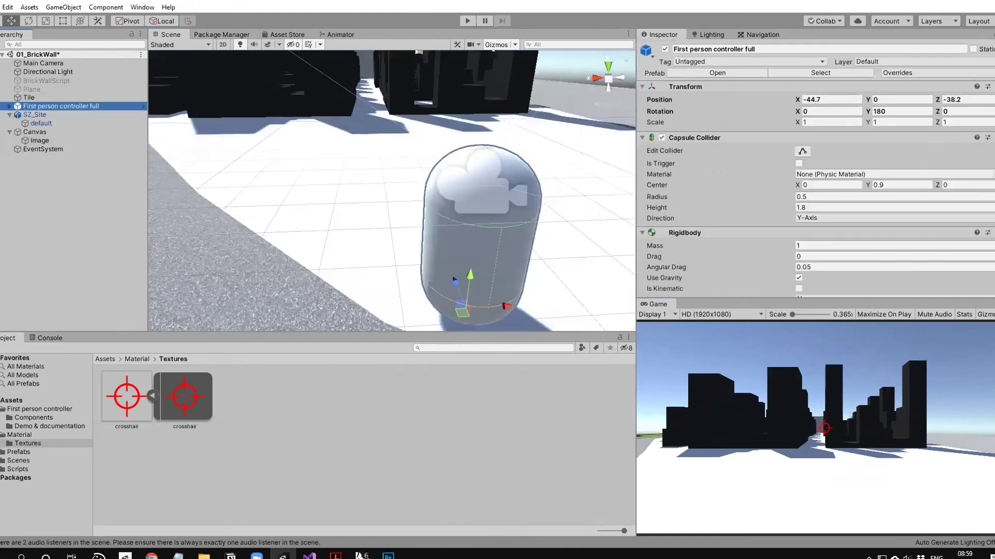
pyautogui.press('f')
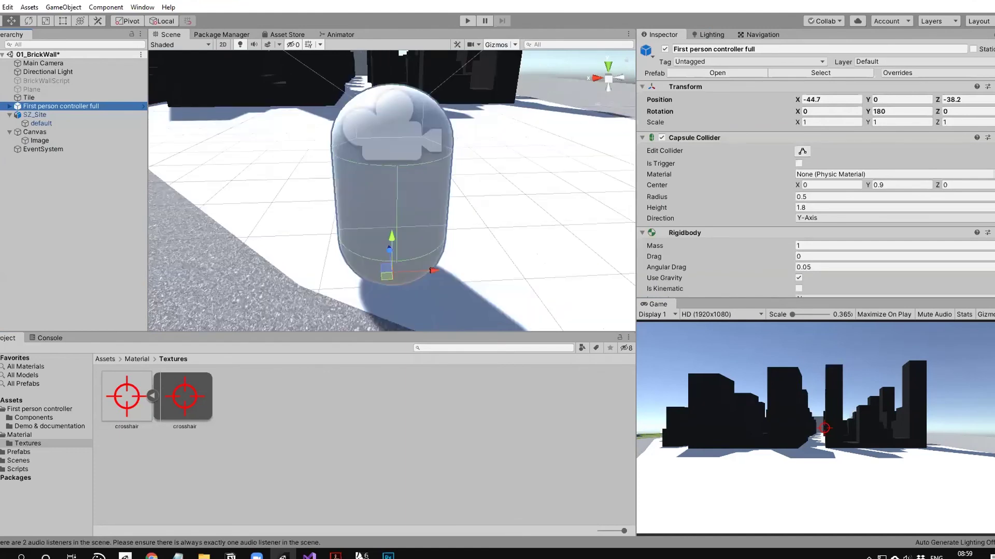
# Run the scene in play mode and walk the first-person controller around the site buildings to check the crosshair overlay
pyautogui.hotkey('ctrl', 'p')
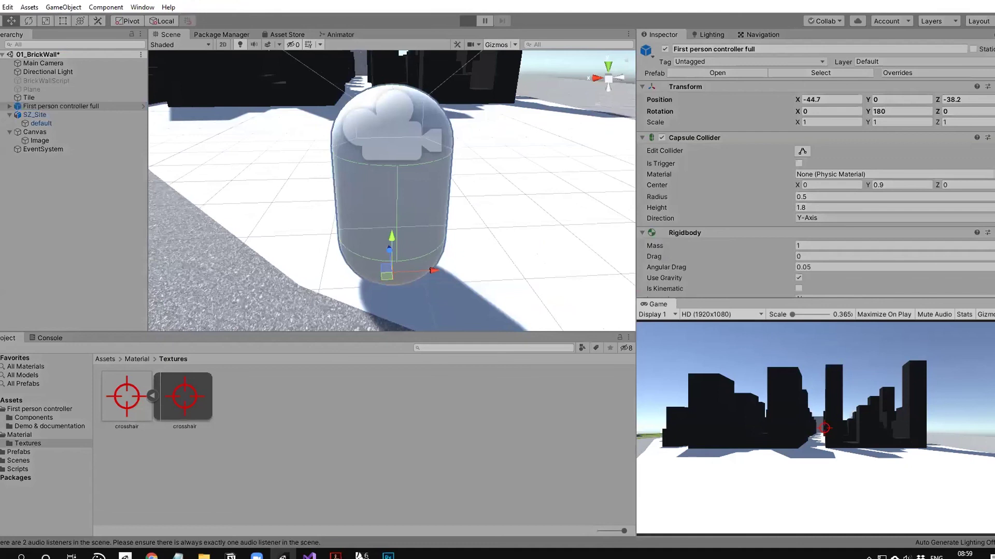
pyautogui.press('w')
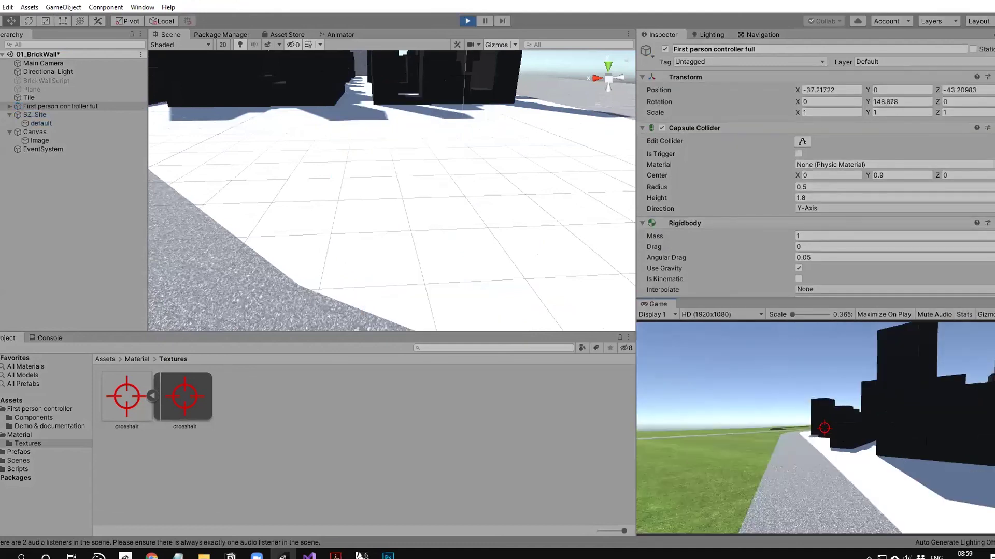
pyautogui.press('w')
pyautogui.press('w')
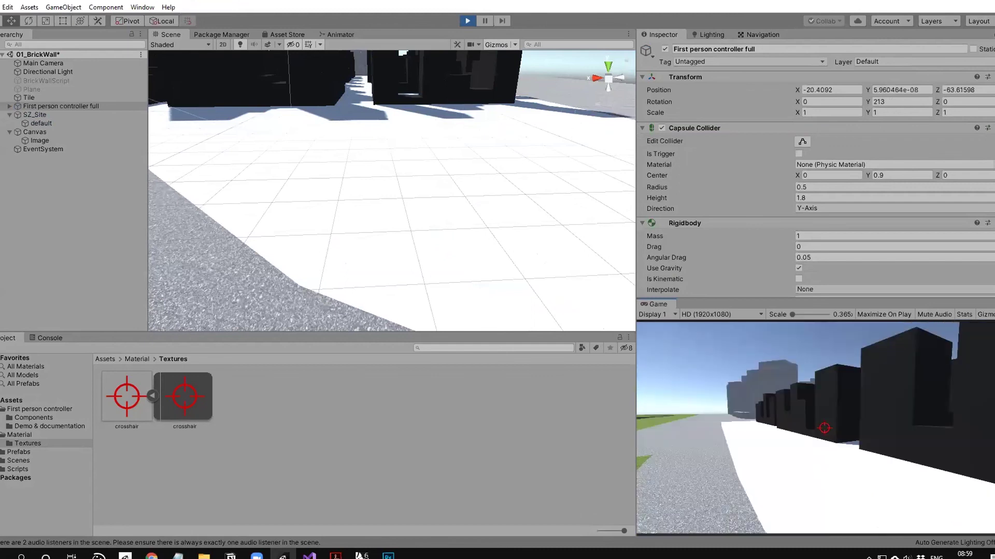
pyautogui.press('w')
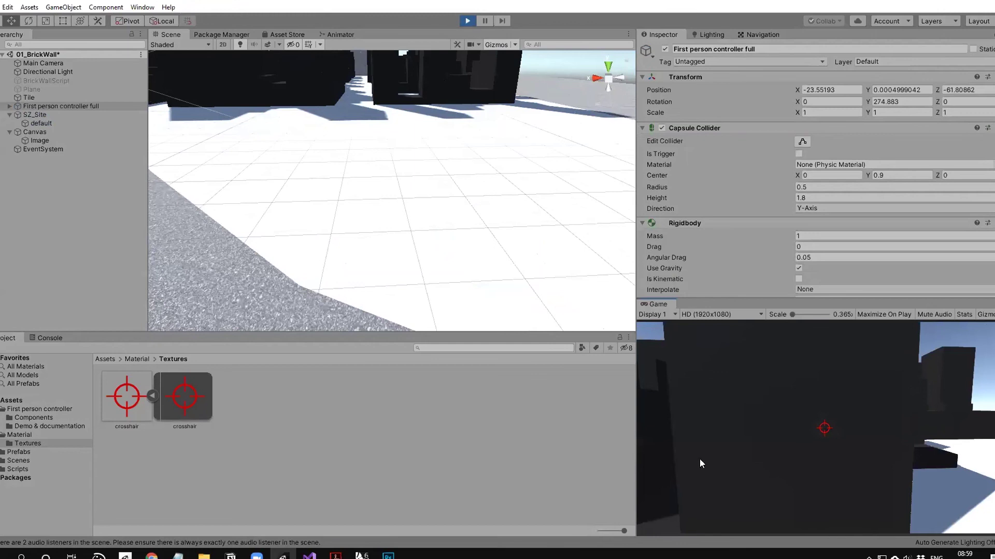
pyautogui.press('d')
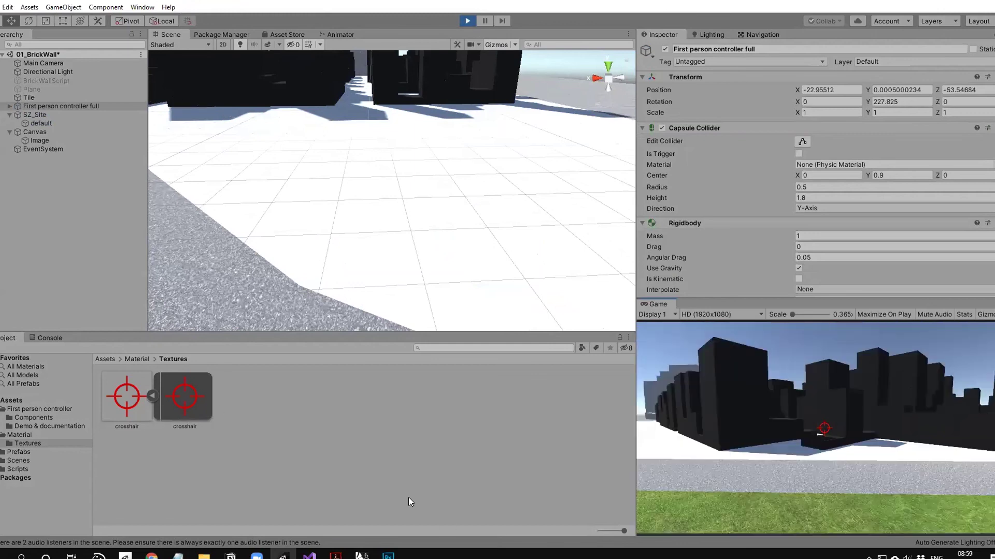